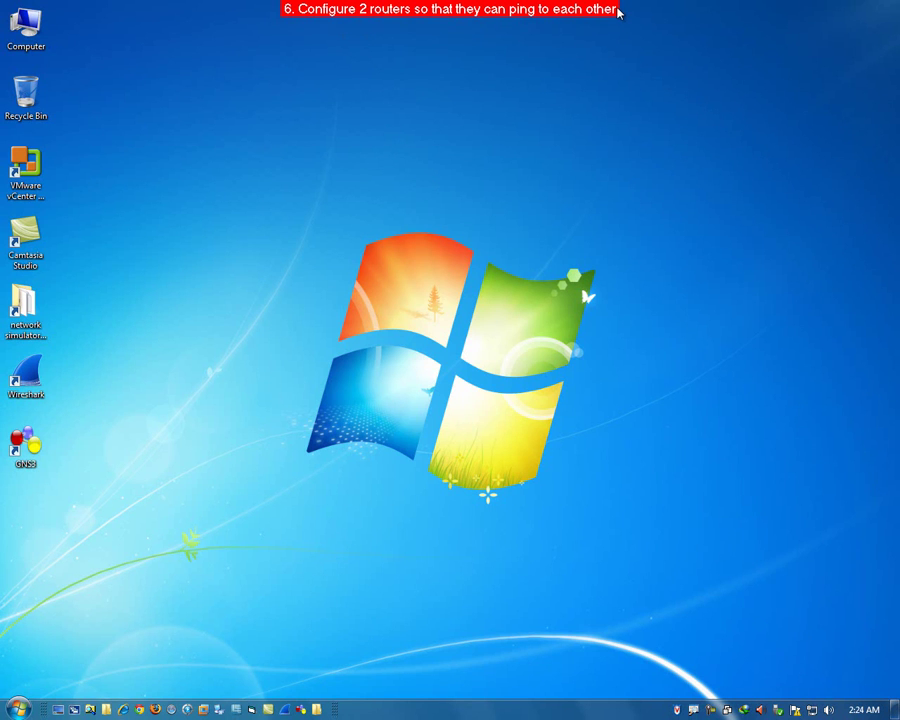
Launch GNS3 and create a project named 2routers with saving of nvrams including EtherSwitch VLANs and crypto keys enabled.
double_click(25, 458)
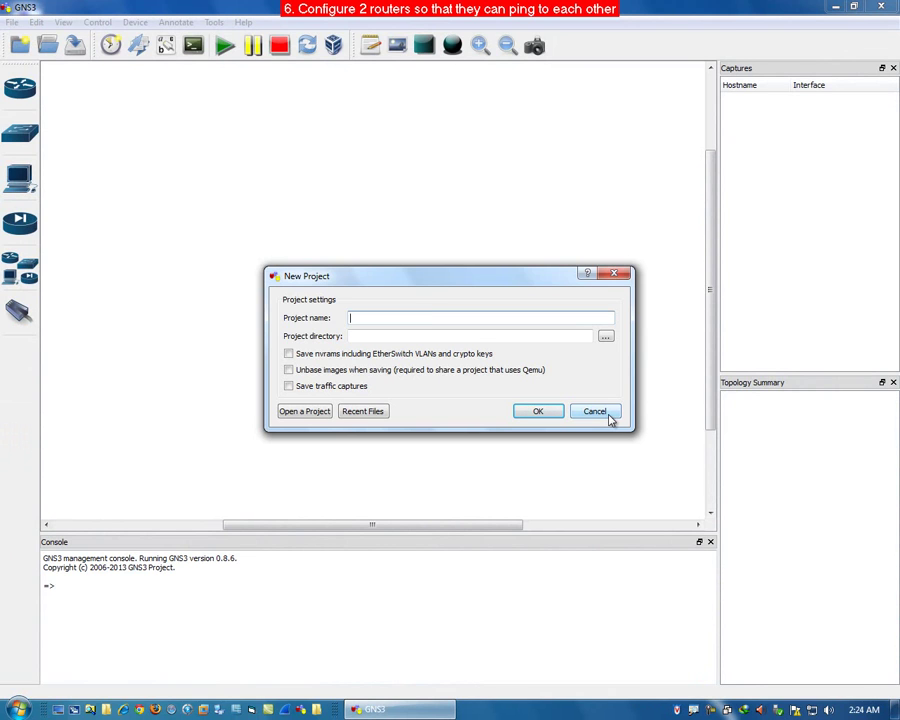
text(2)
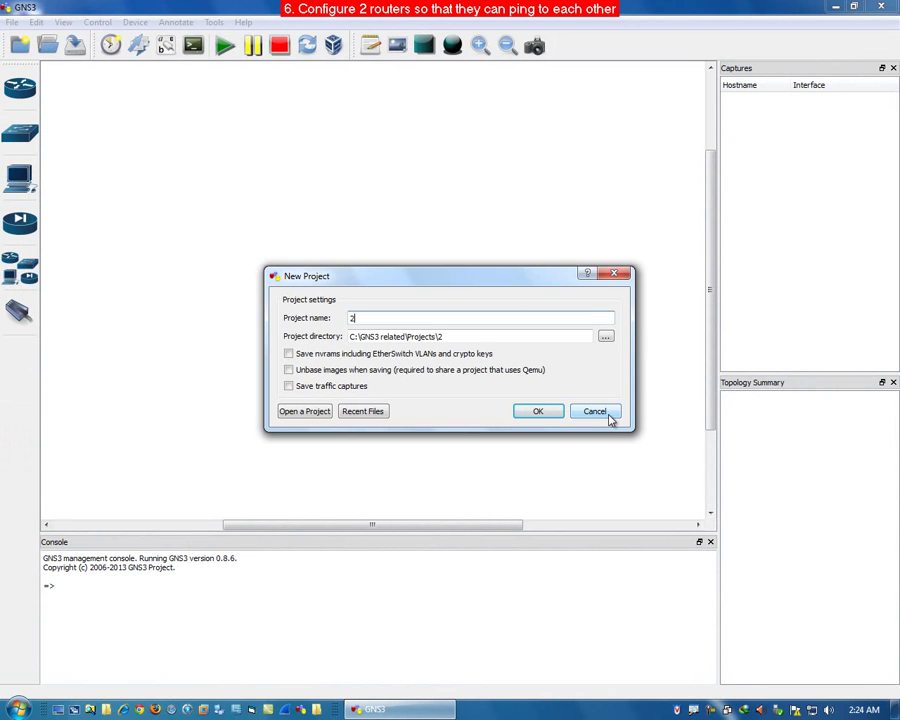
text(routers)
click(288, 355)
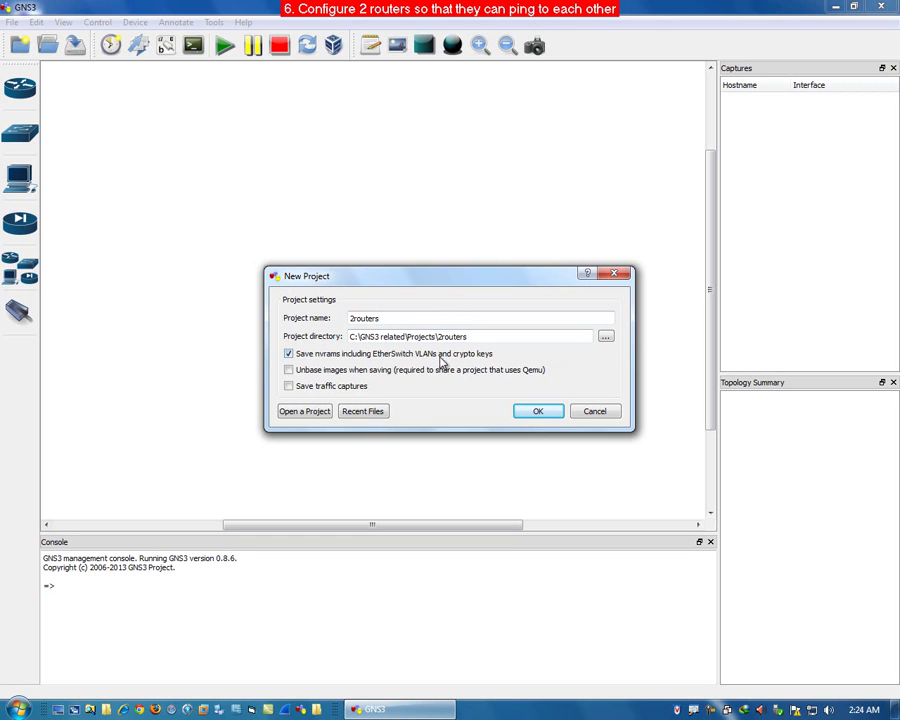
click(549, 416)
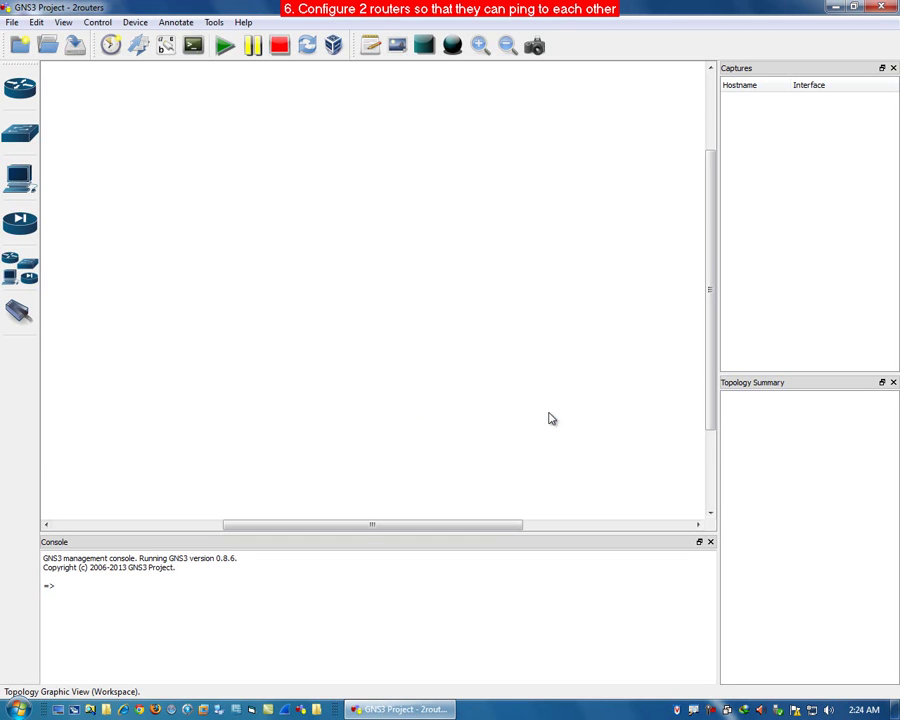
Place two c3700 routers side by side in the upper part of the workspace.
click(21, 92)
drag(90, 141, 288, 314)
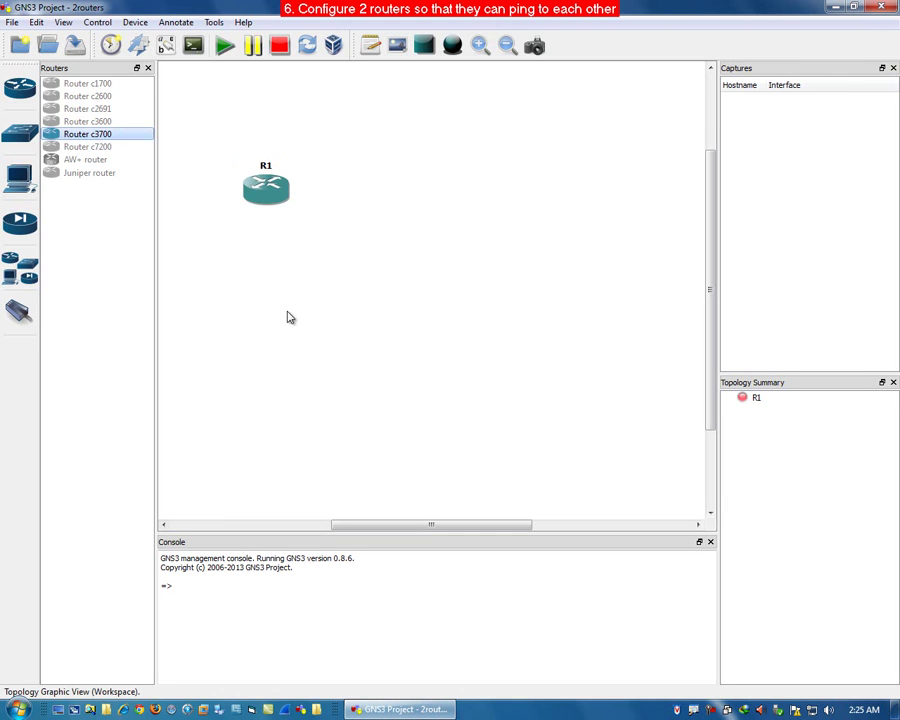
drag(71, 141, 522, 195)
Link interface f0/0 of router R1 to interface f0/0 of router R2.
click(17, 316)
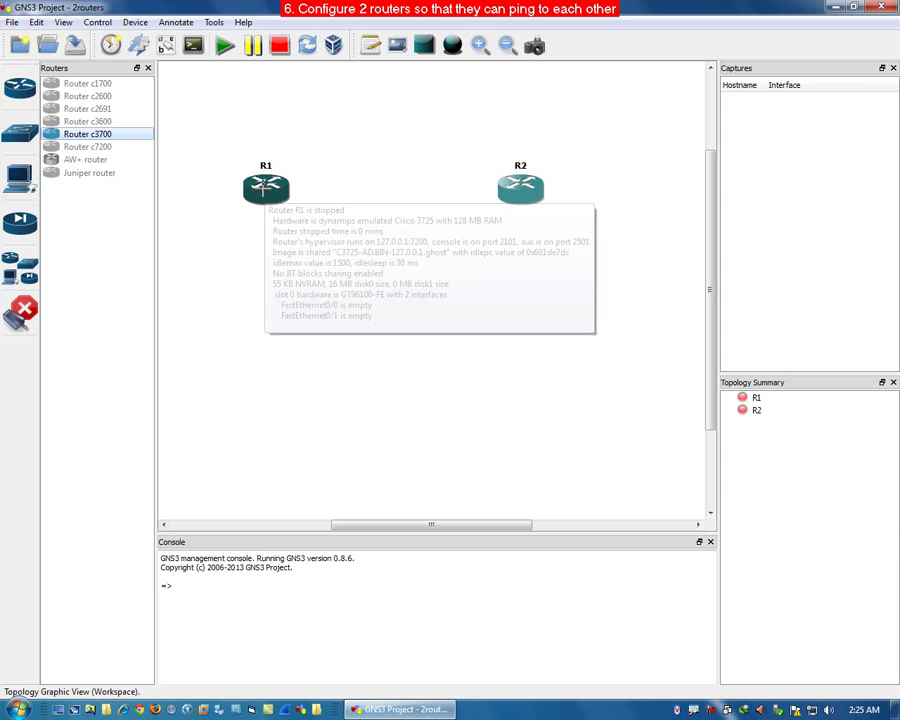
click(263, 186)
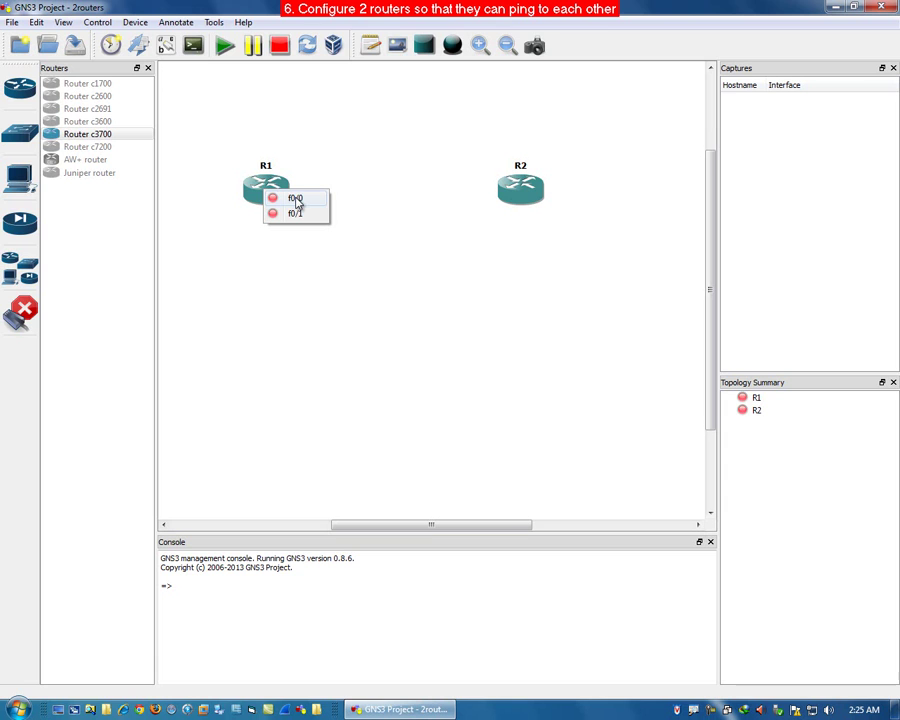
click(296, 200)
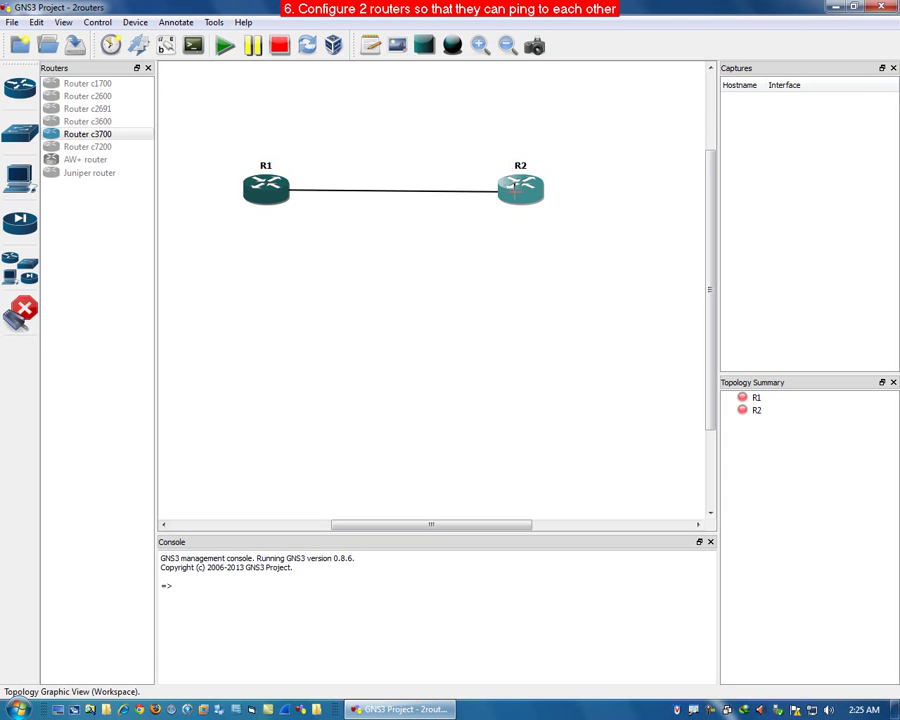
click(521, 185)
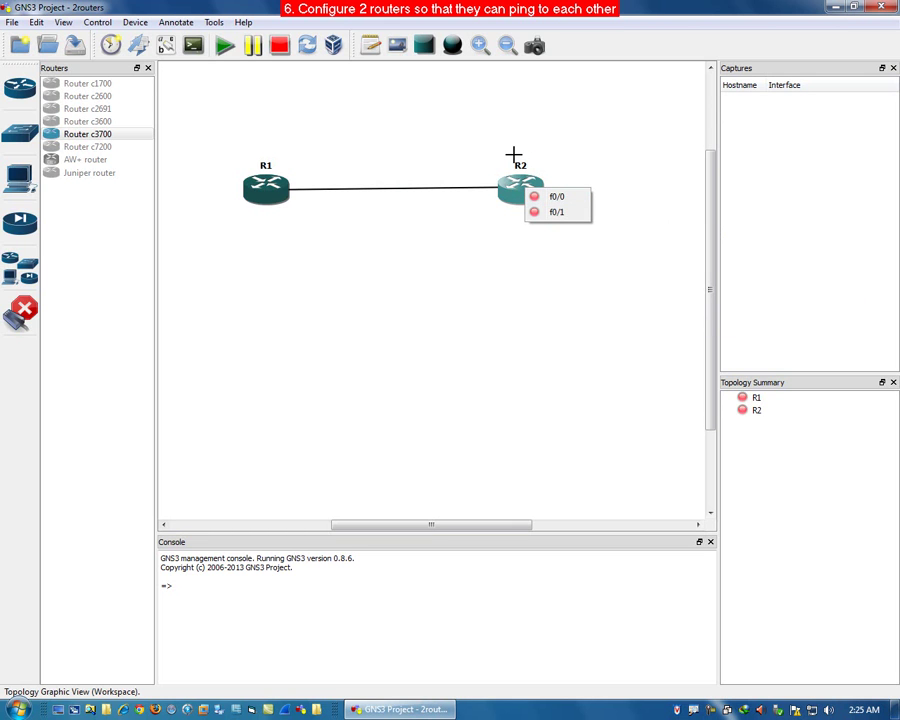
click(557, 198)
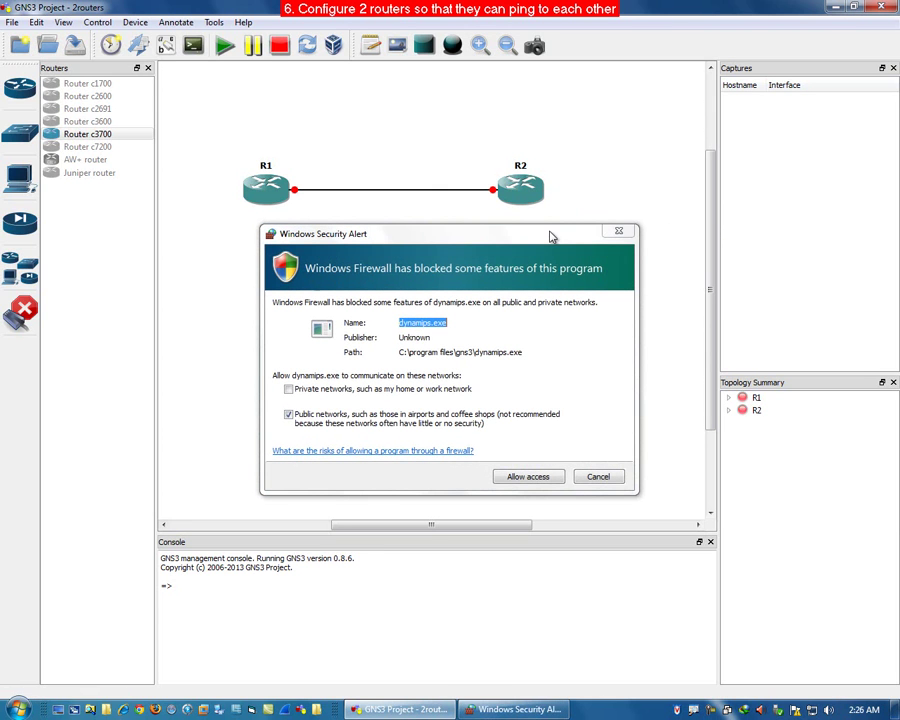
Allow dynamips.exe through Windows Firewall on both private and public networks, and leave link-drawing mode.
click(288, 387)
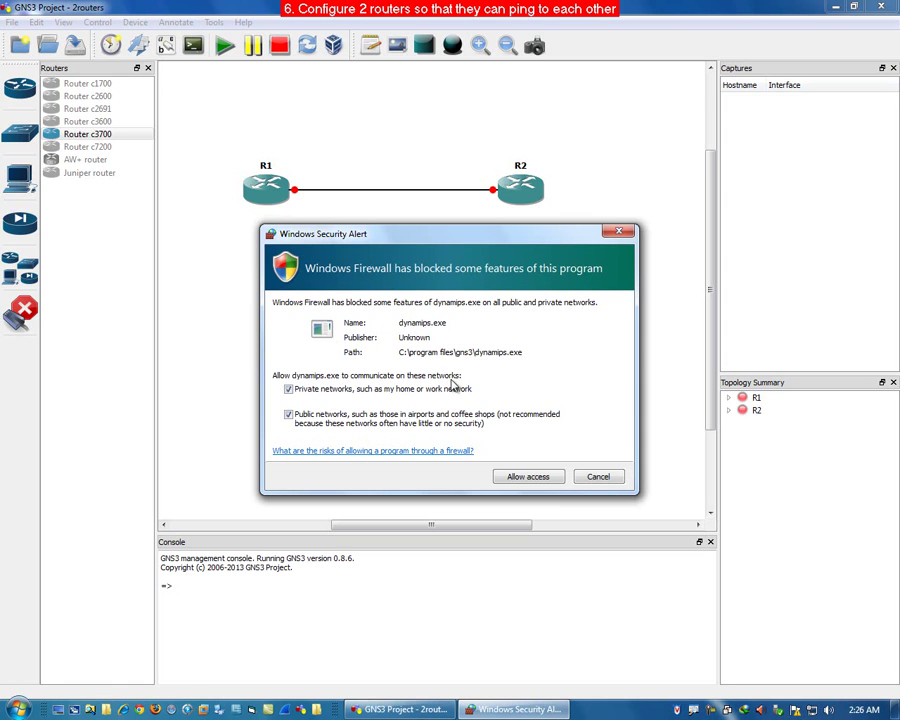
click(529, 479)
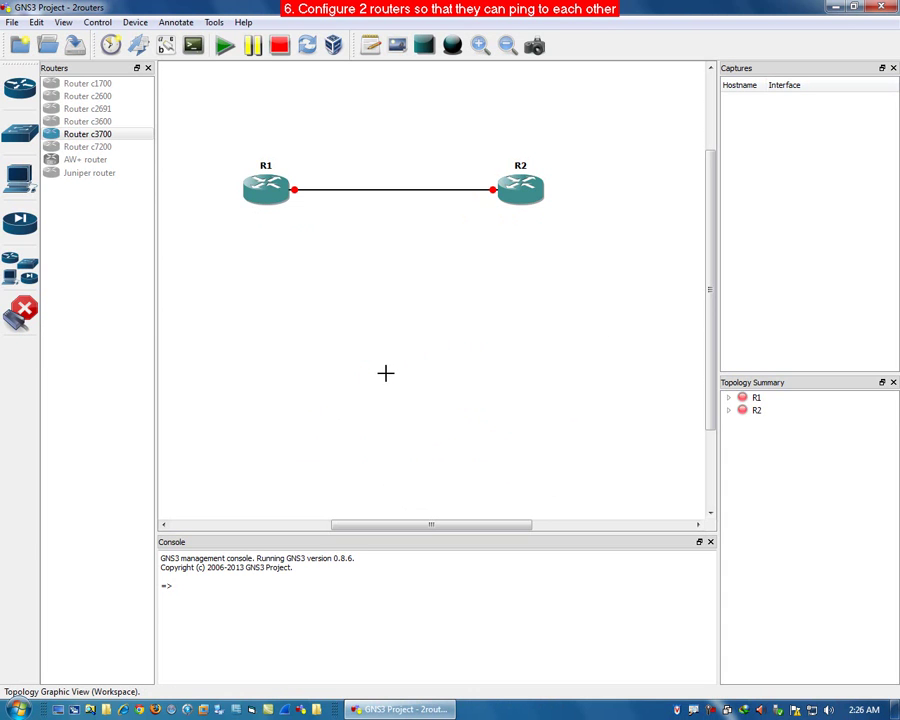
click(20, 314)
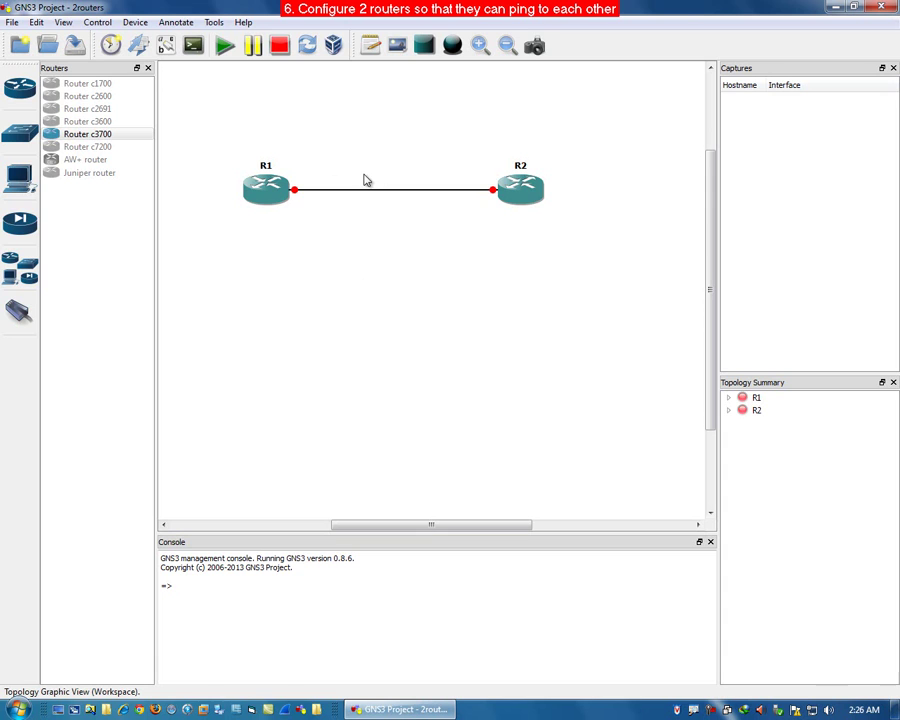
Add the note 10.0.0.0/24 above the link between R1 and R2.
click(371, 48)
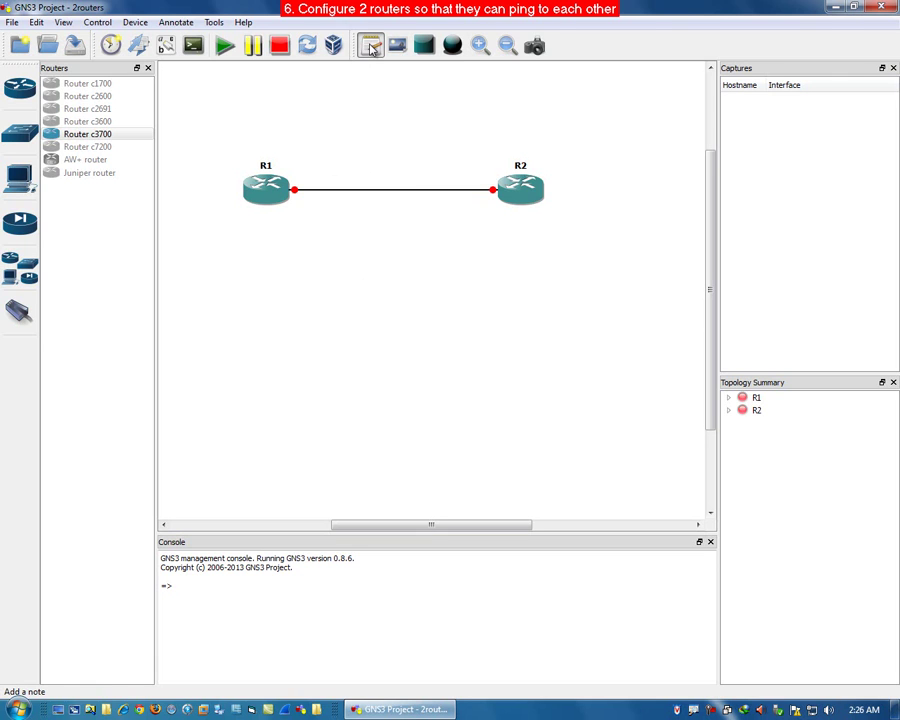
click(351, 168)
text(10.0.0.)
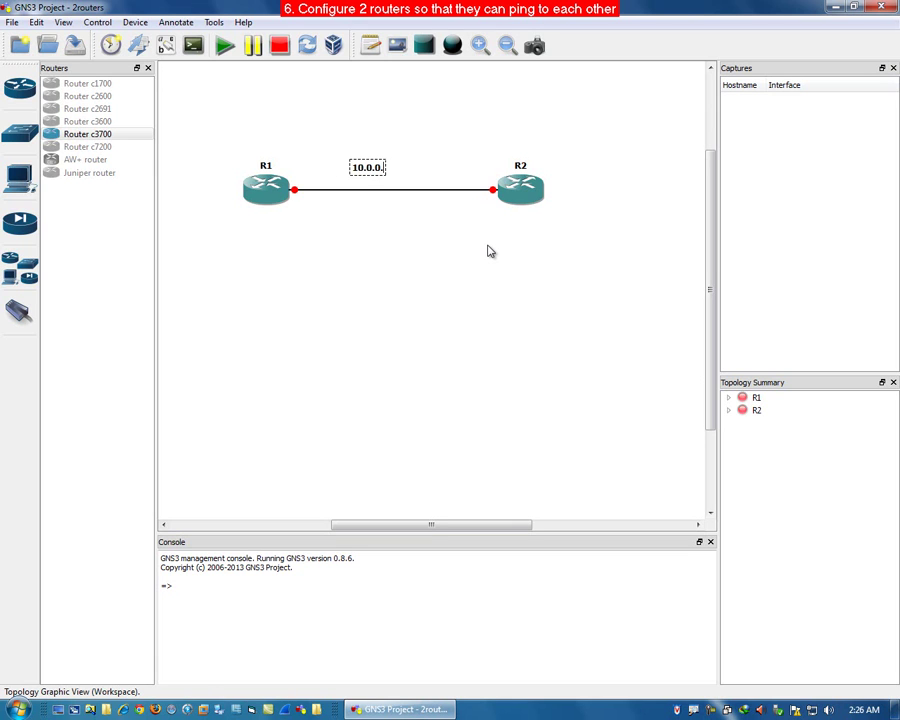
text(0/24)
click(444, 276)
Add the address notes 10.0.0.1 above router R1 and 10.0.0.2 above router R2.
click(371, 45)
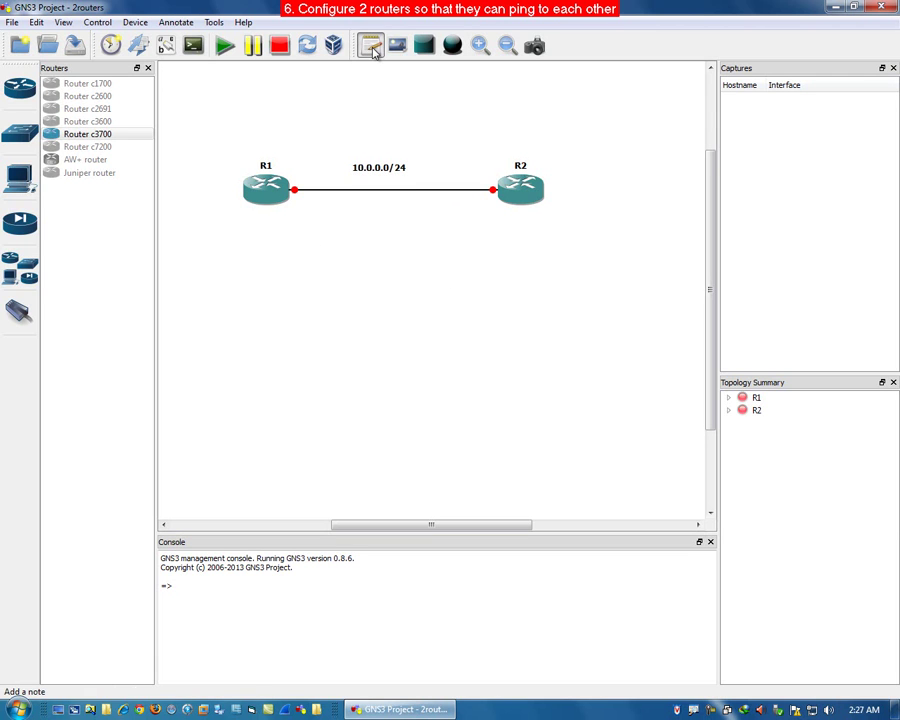
click(225, 142)
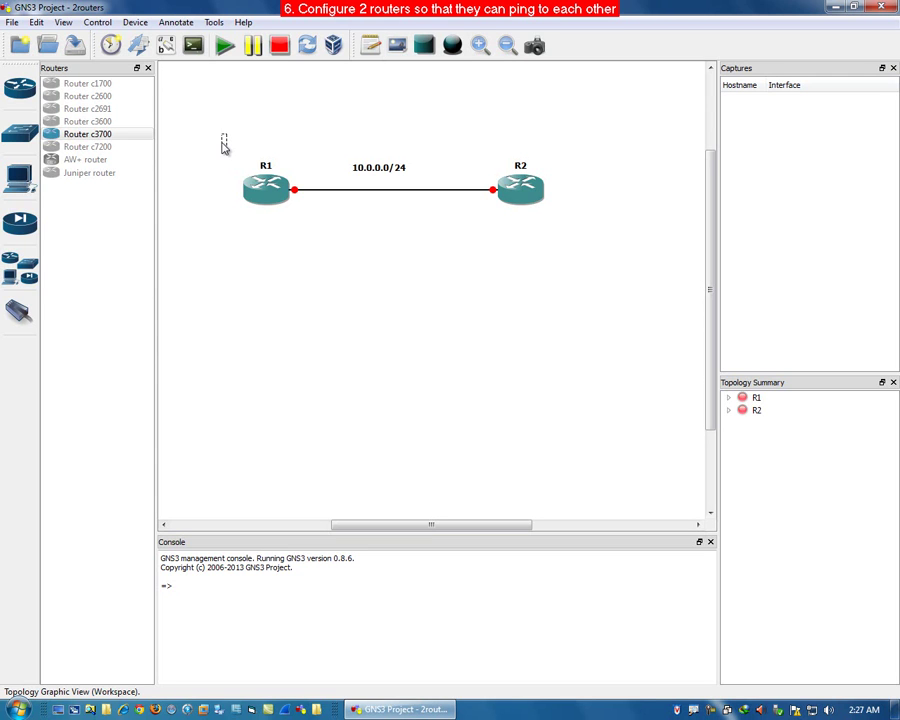
text(10.0.0.1)
click(559, 320)
click(371, 48)
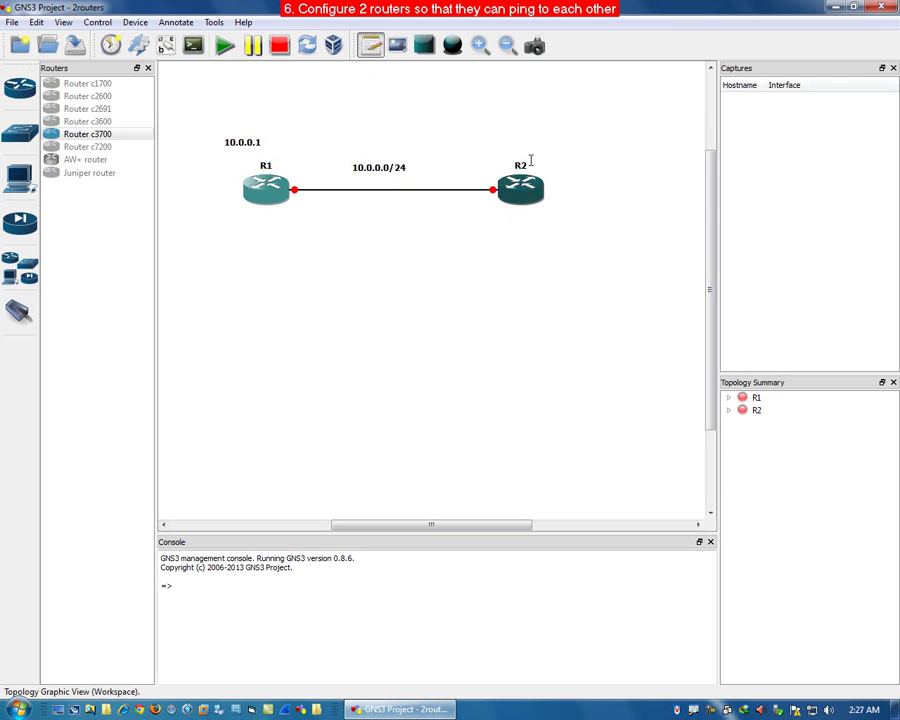
text(10.0.0.2)
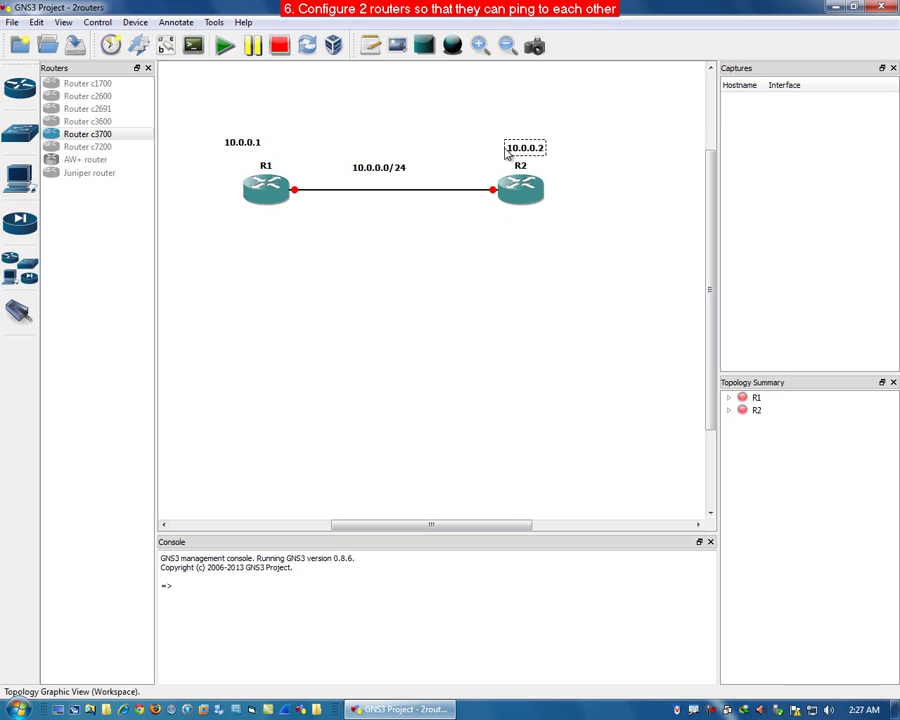
click(594, 232)
Move the 10.0.0.1 and 10.0.0.2 notes below their routers.
drag(259, 145, 261, 230)
click(540, 155)
drag(540, 155, 538, 226)
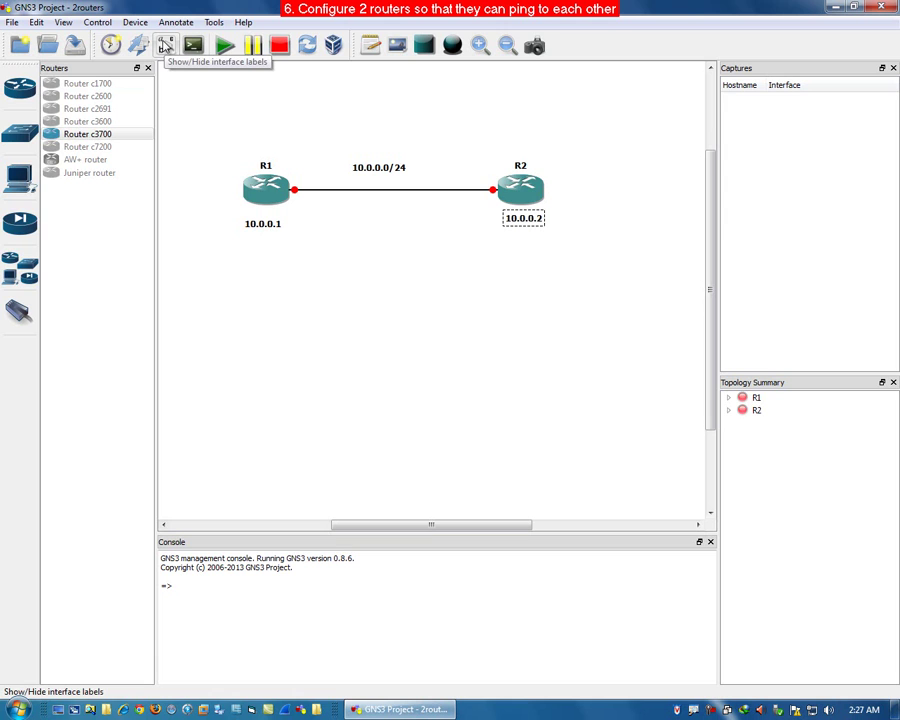
Show the interface labels, place both f0/0 labels just below the link ends, and shift the 10.0.0.0/24 note closer to the link.
click(165, 46)
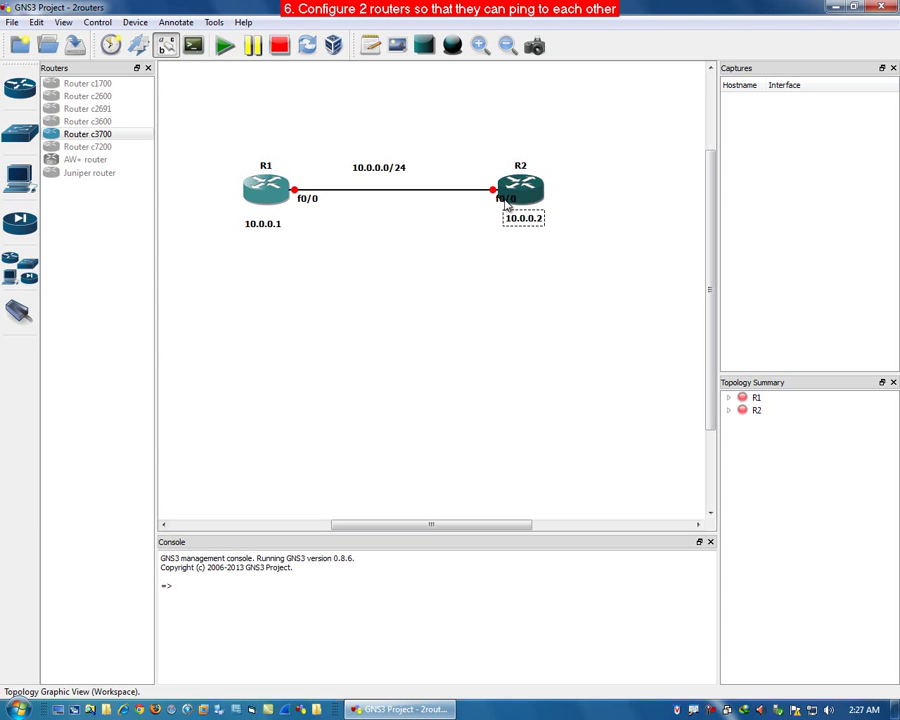
drag(502, 205, 475, 212)
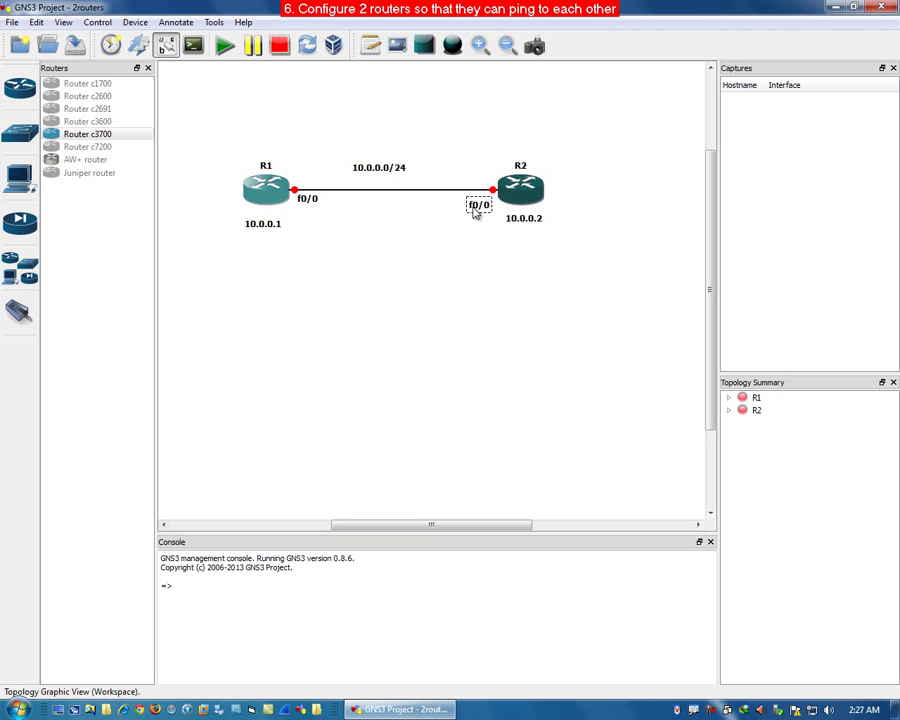
drag(310, 204, 307, 211)
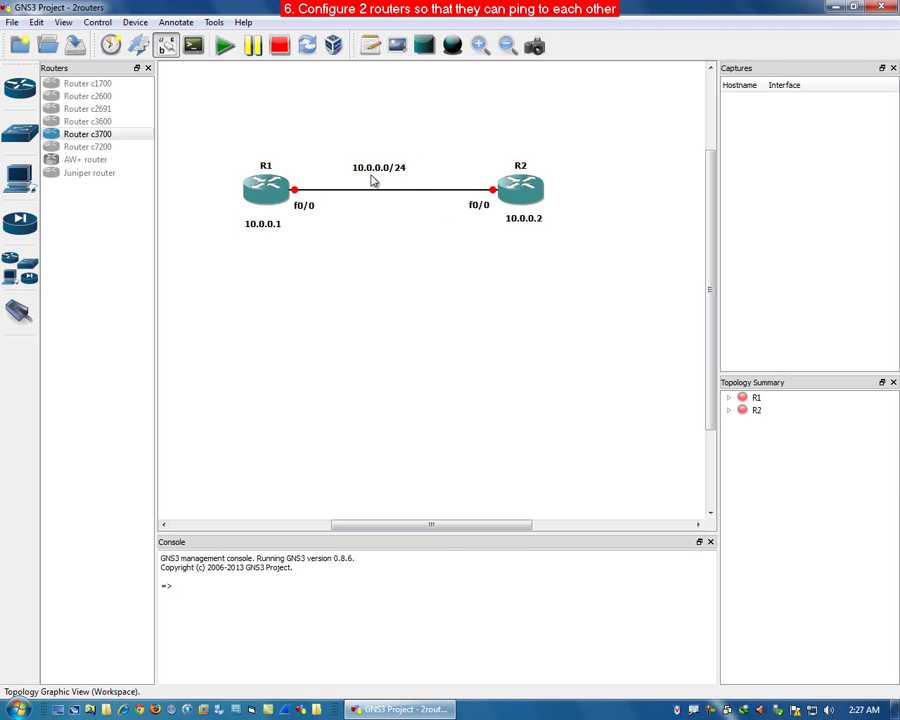
drag(377, 169, 383, 178)
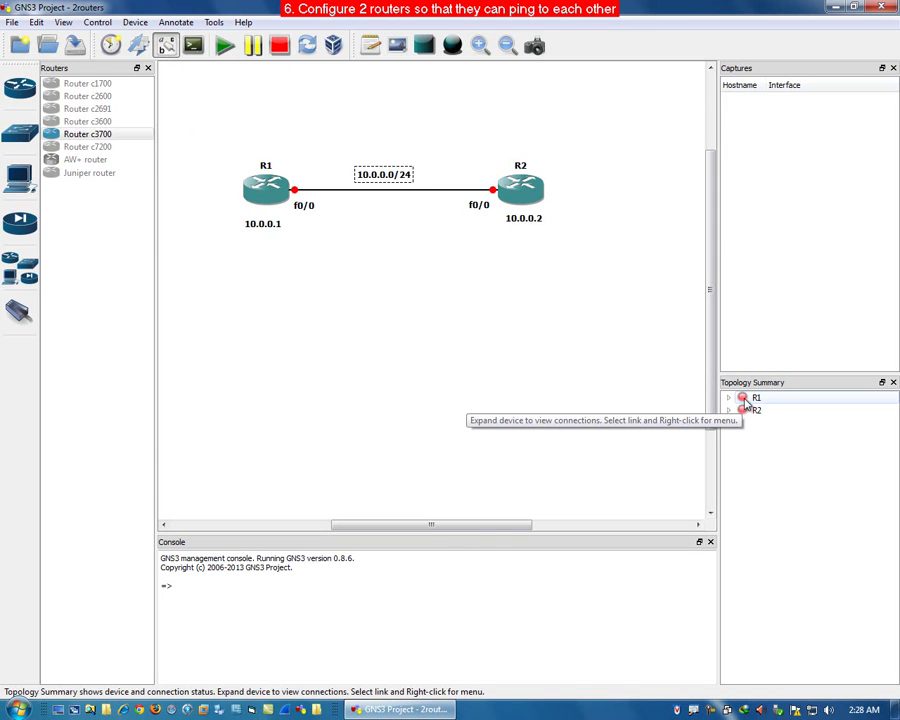
click(600, 388)
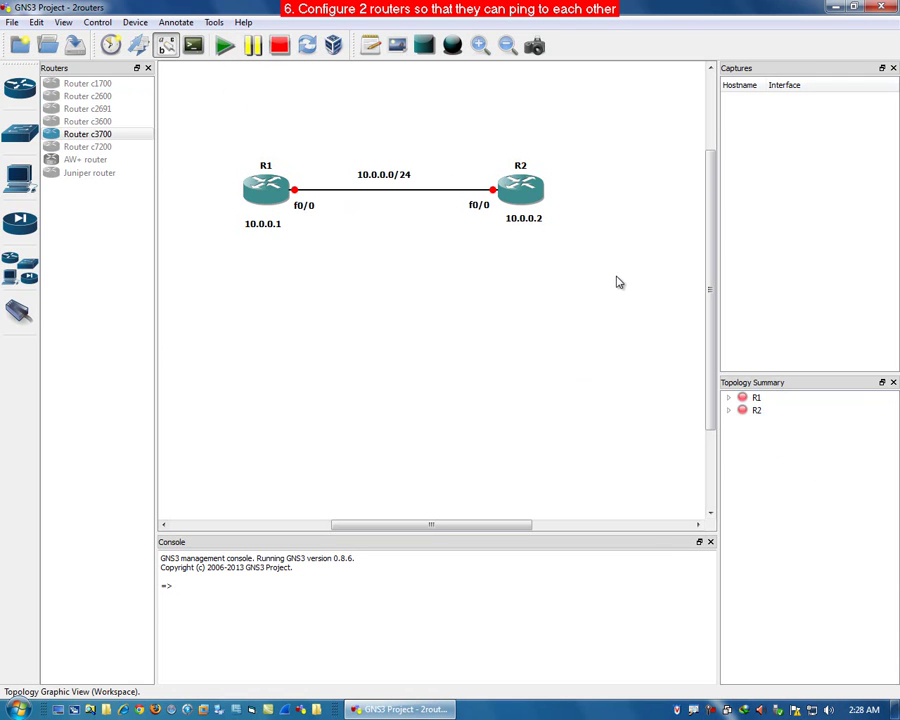
Review the IDLE PC value set for the C3725-AD.BIN image in the IOS image settings.
click(38, 24)
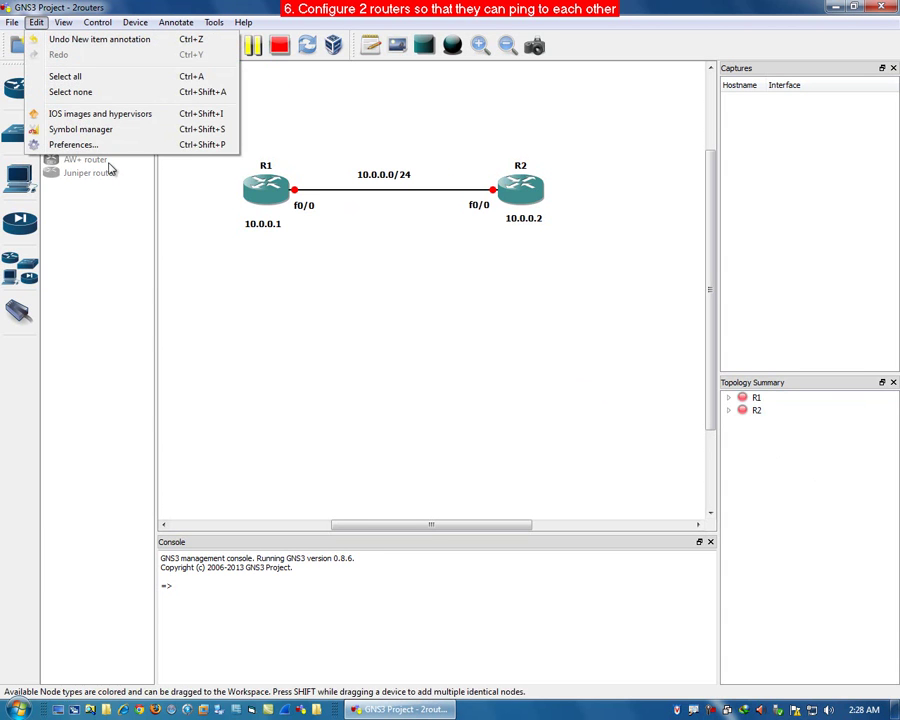
click(74, 113)
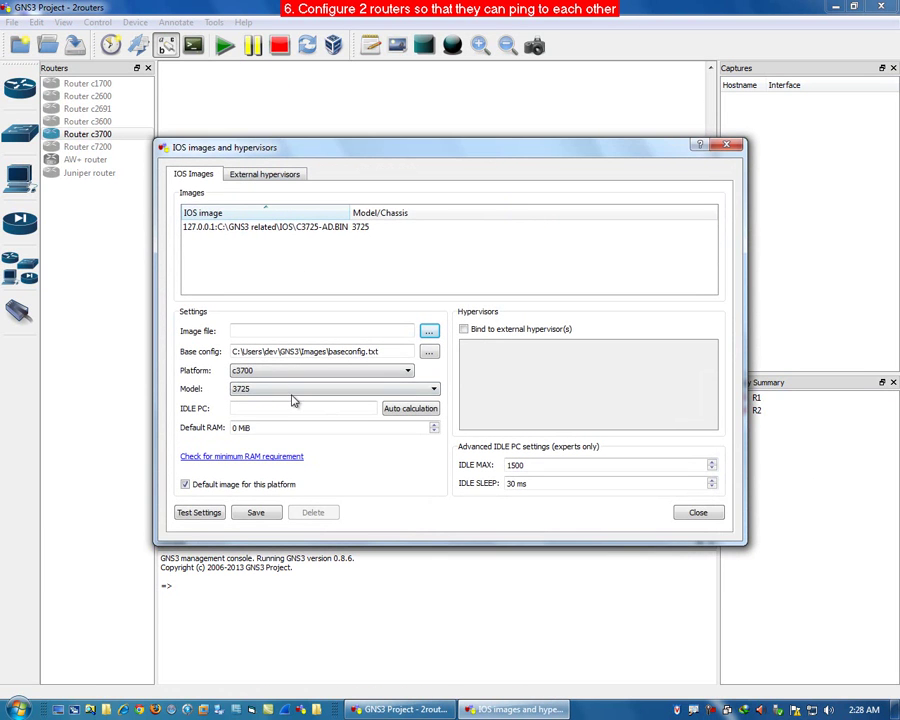
click(243, 228)
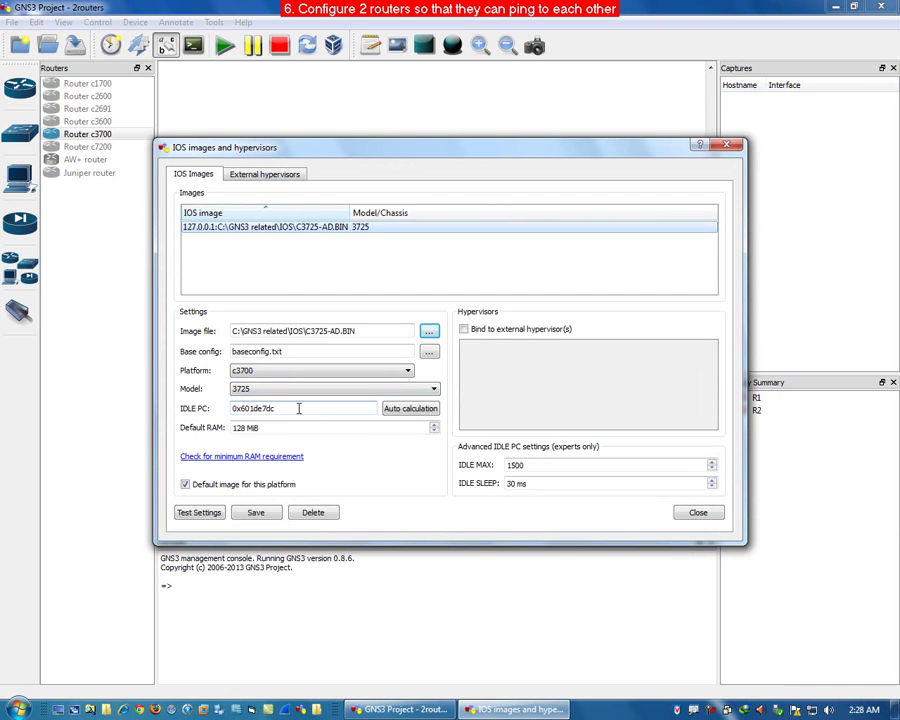
drag(299, 408, 205, 410)
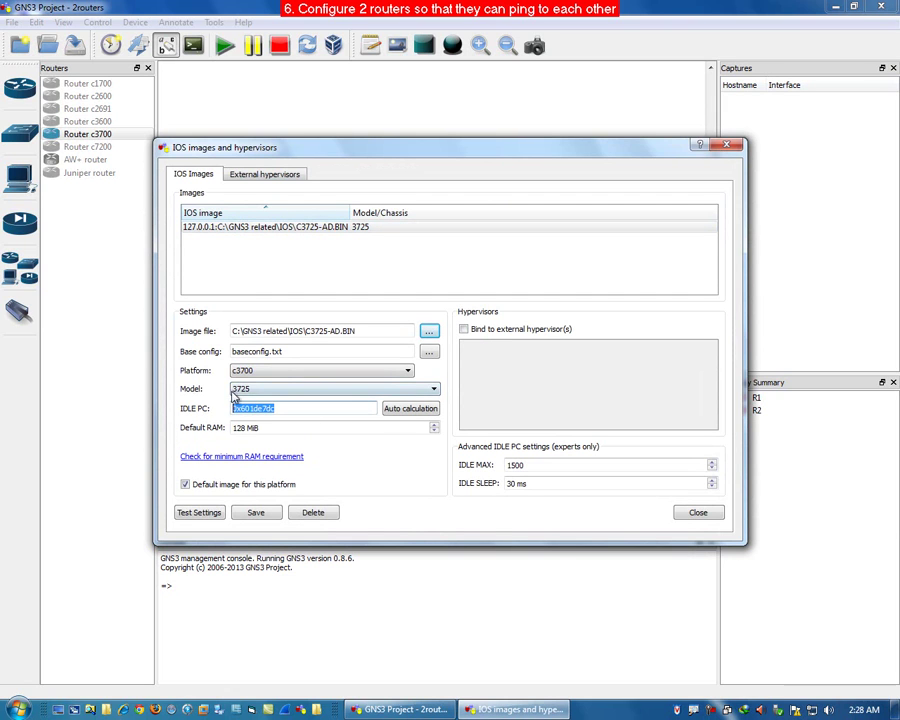
key(shift+Tab)
key(Tab)
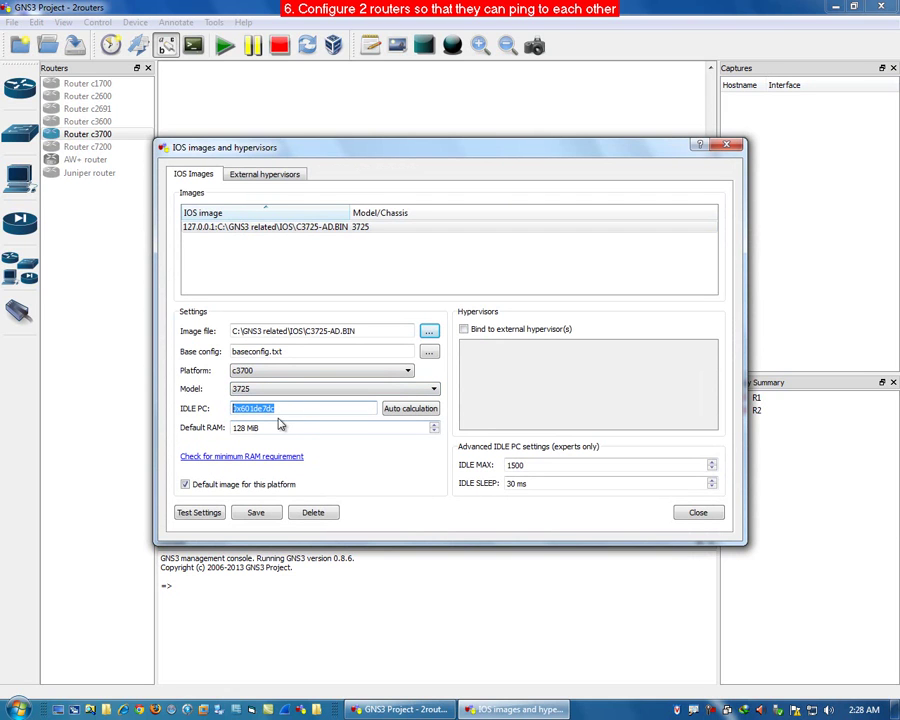
click(698, 514)
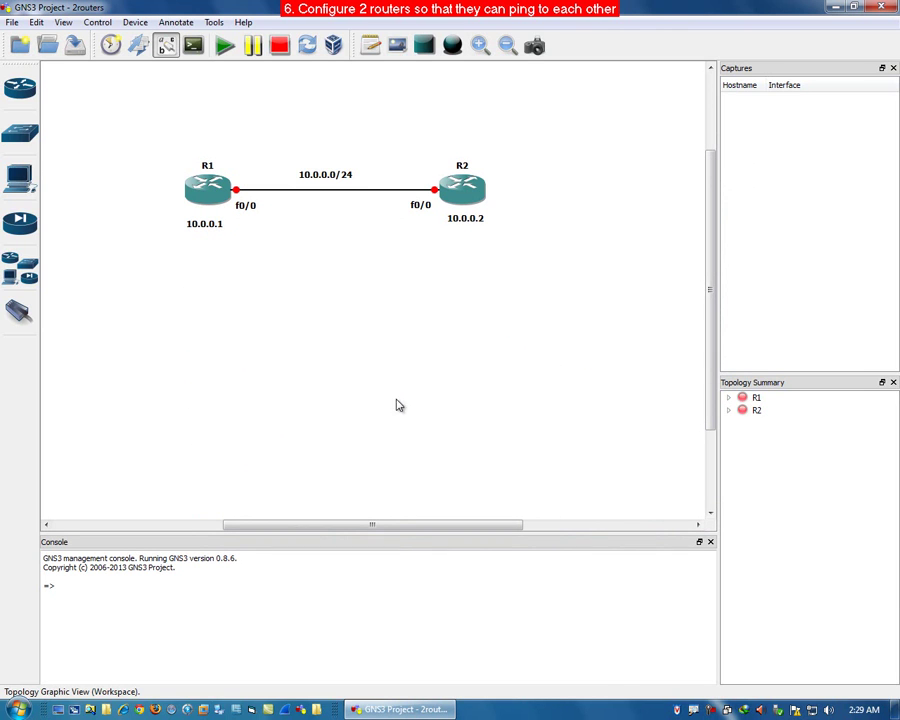
Start all devices in the topology and close R1's console session in SuperPuTTY.
click(225, 48)
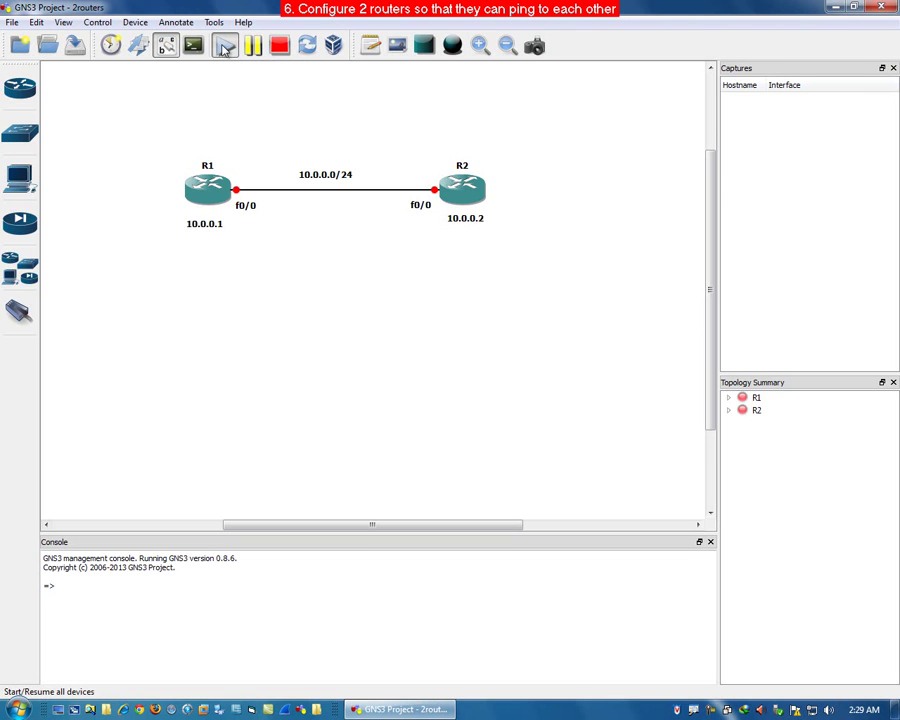
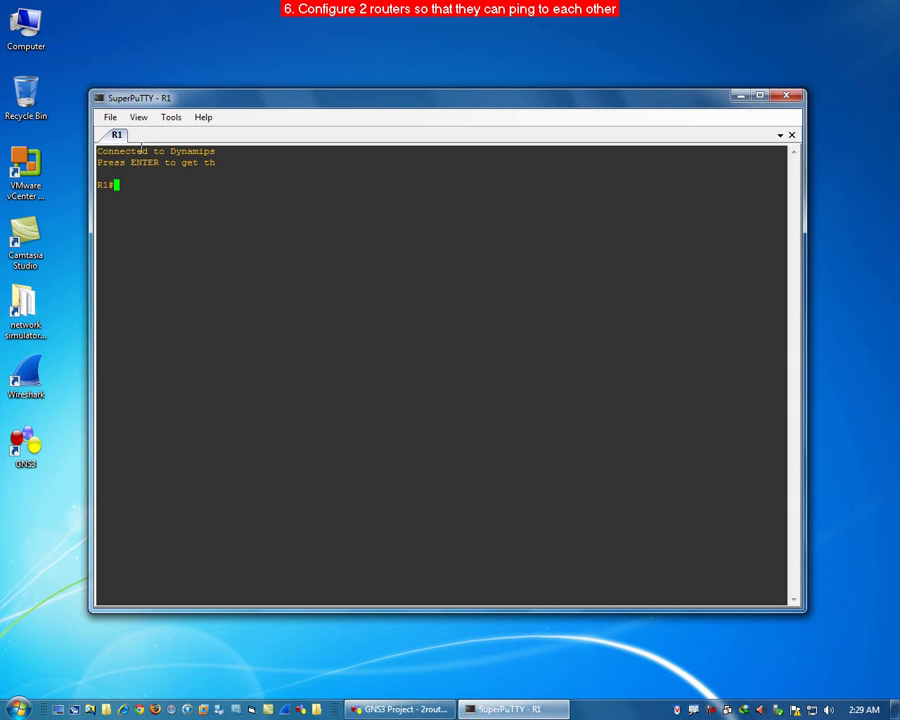
click(410, 708)
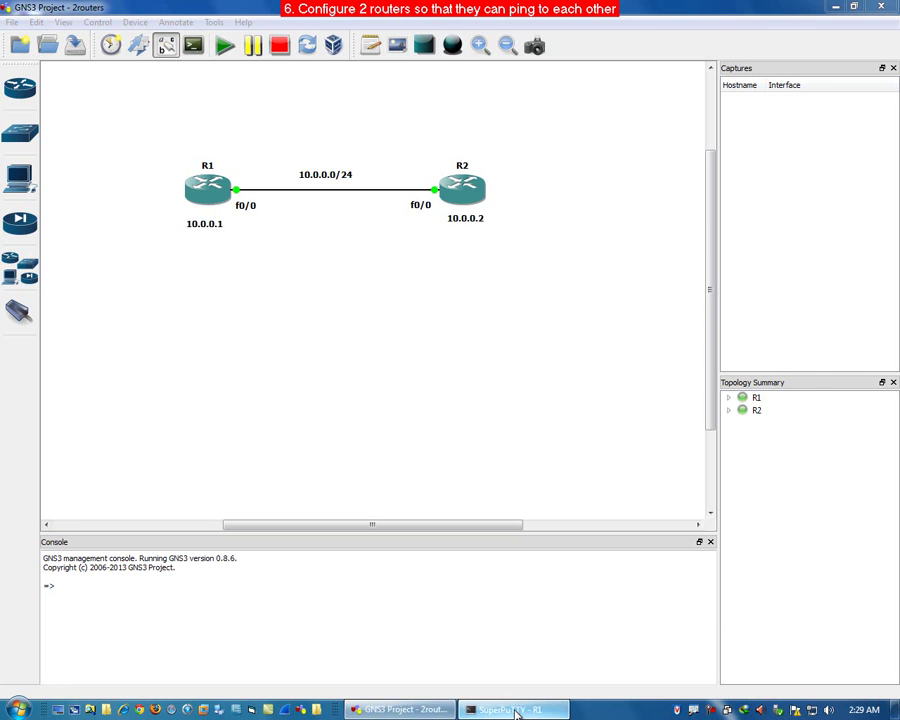
click(510, 708)
click(792, 135)
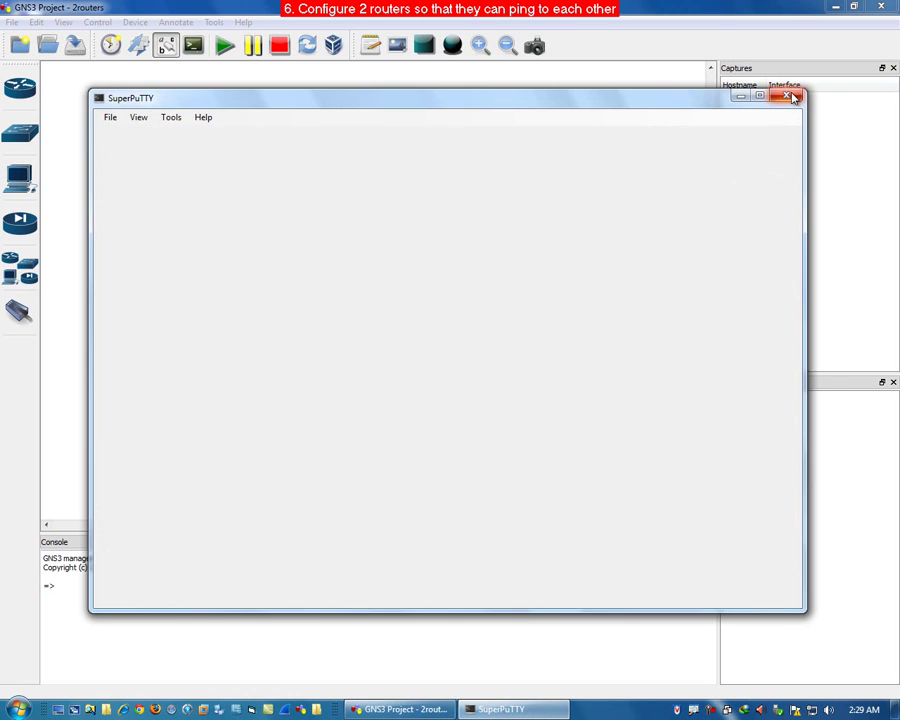
Close the empty SuperPuTTY window and open console sessions to all devices in the topology, ending on R1's session.
click(793, 96)
click(194, 48)
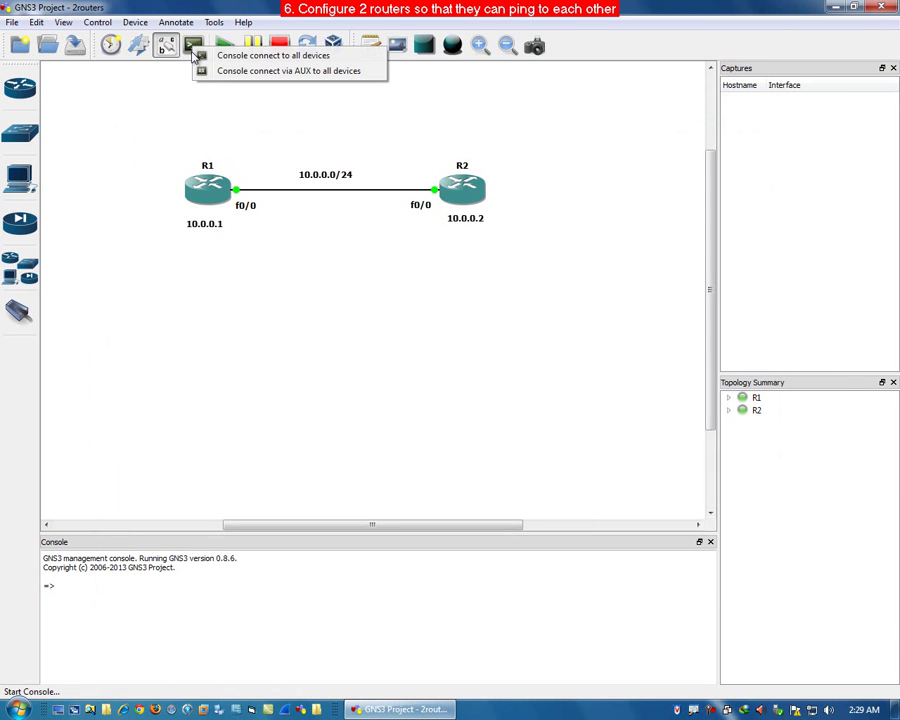
click(298, 58)
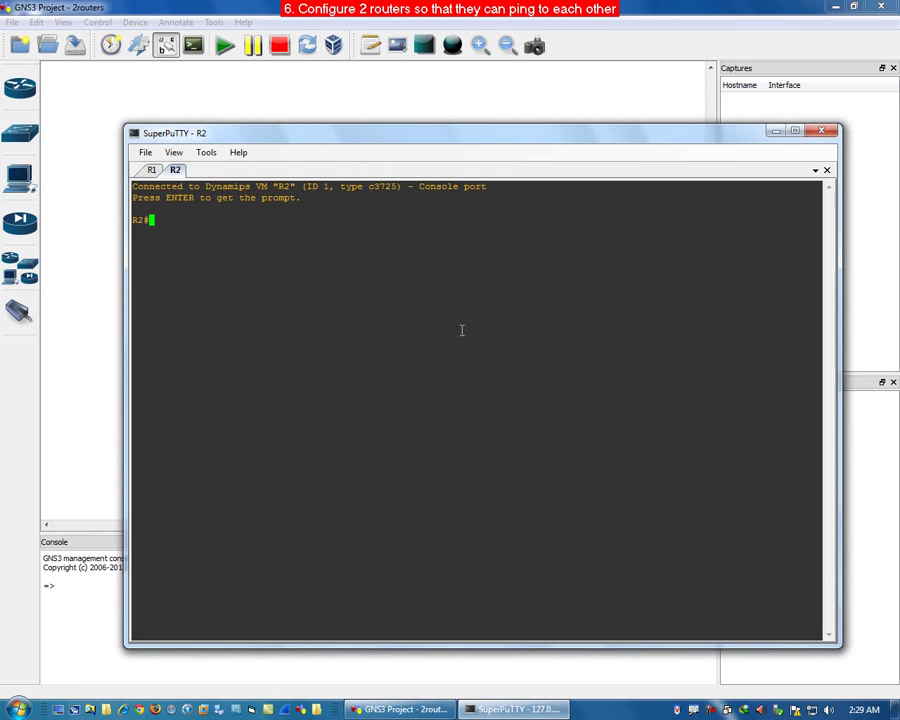
click(150, 170)
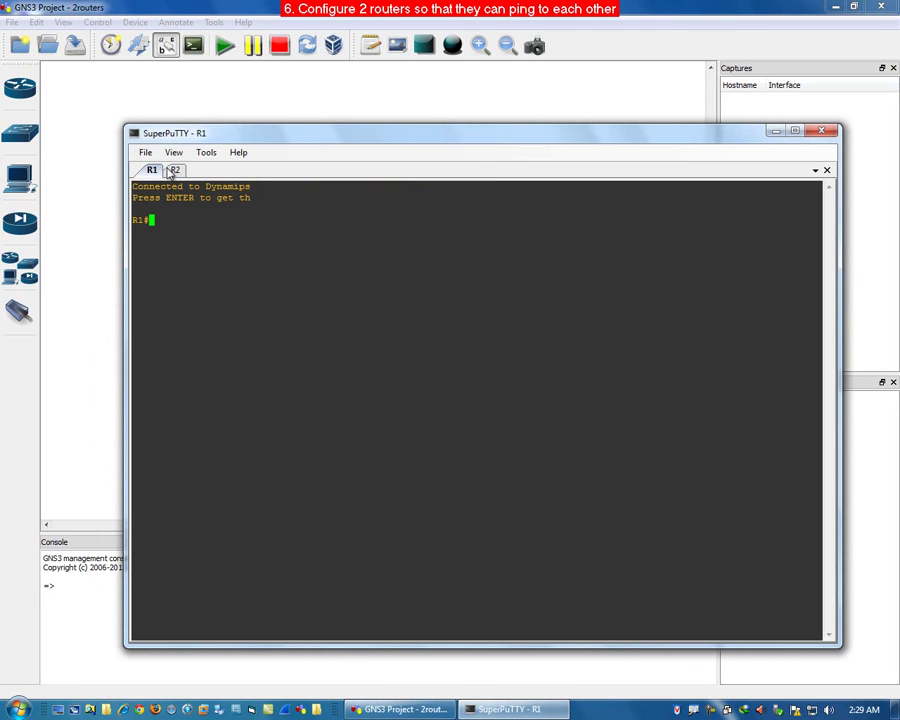
click(176, 171)
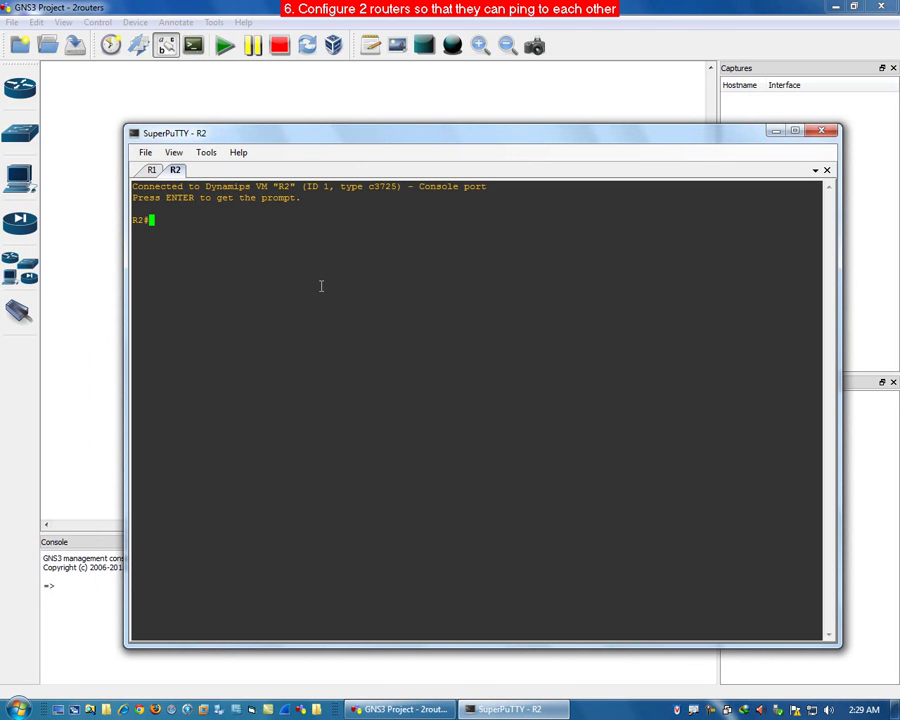
click(152, 170)
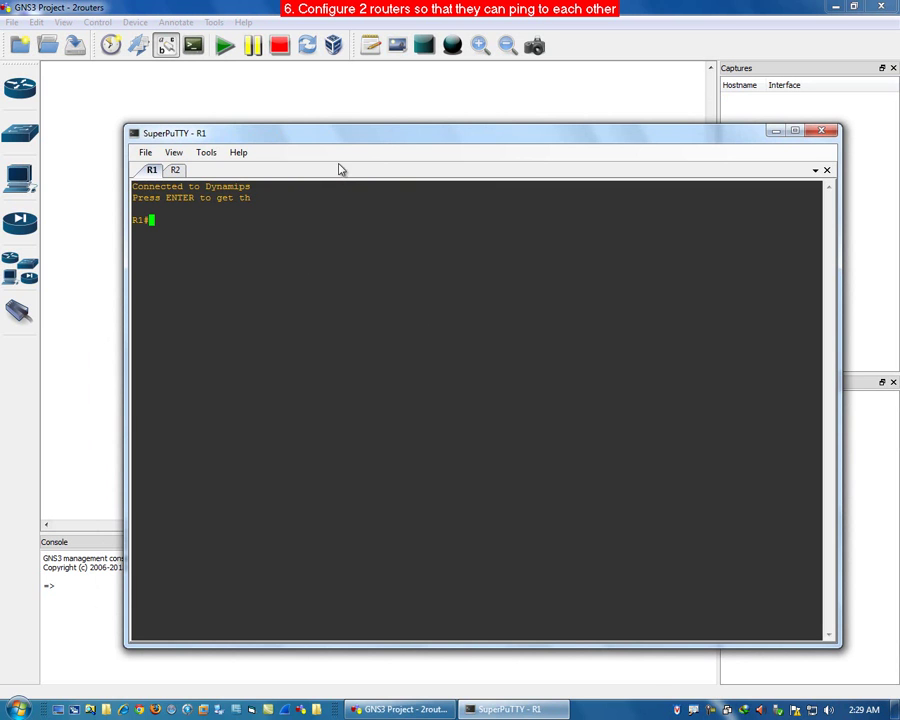
Shrink the console window's height and place it below the topology diagram, with R1's session in front.
drag(370, 139, 315, 157)
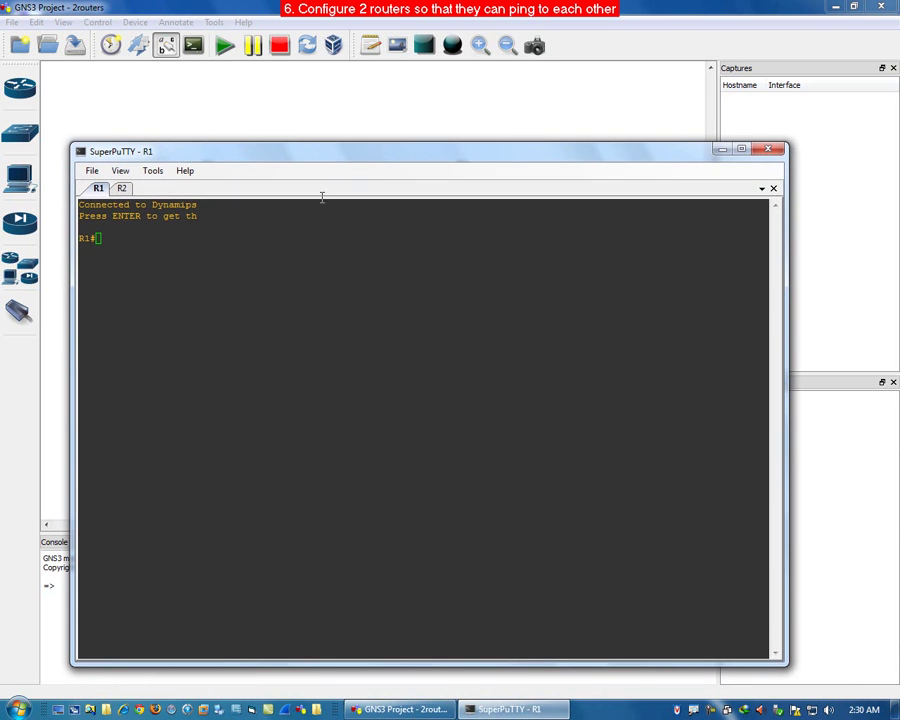
drag(370, 665, 388, 419)
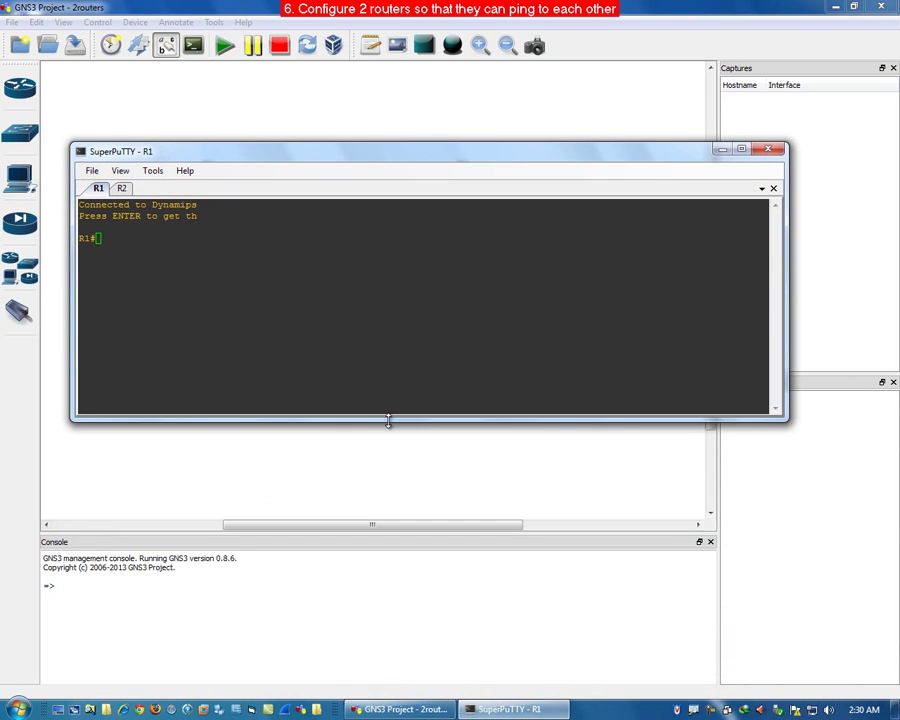
drag(312, 167, 297, 439)
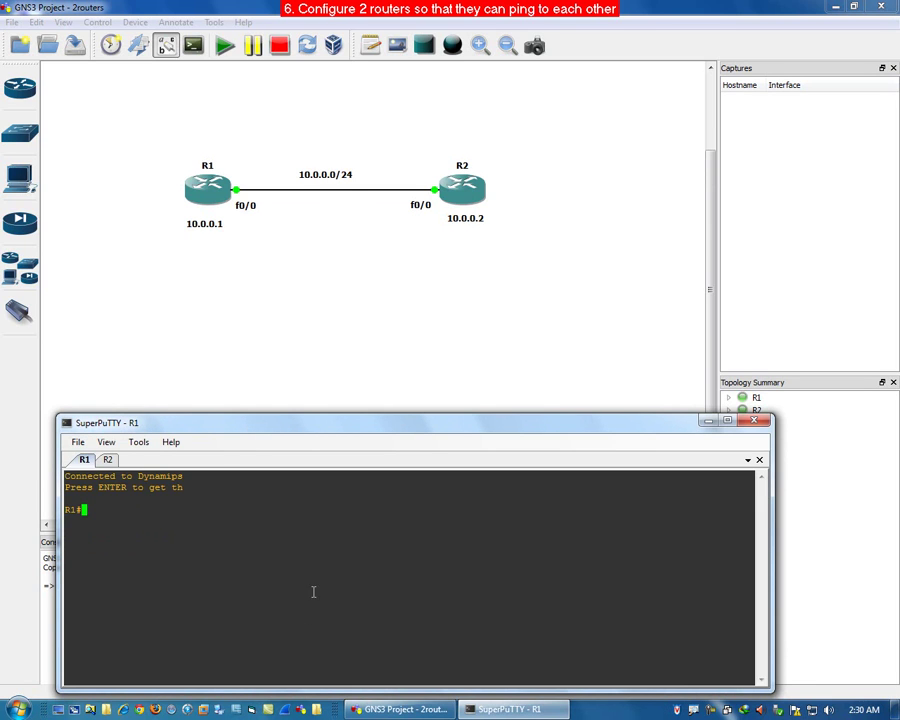
click(108, 460)
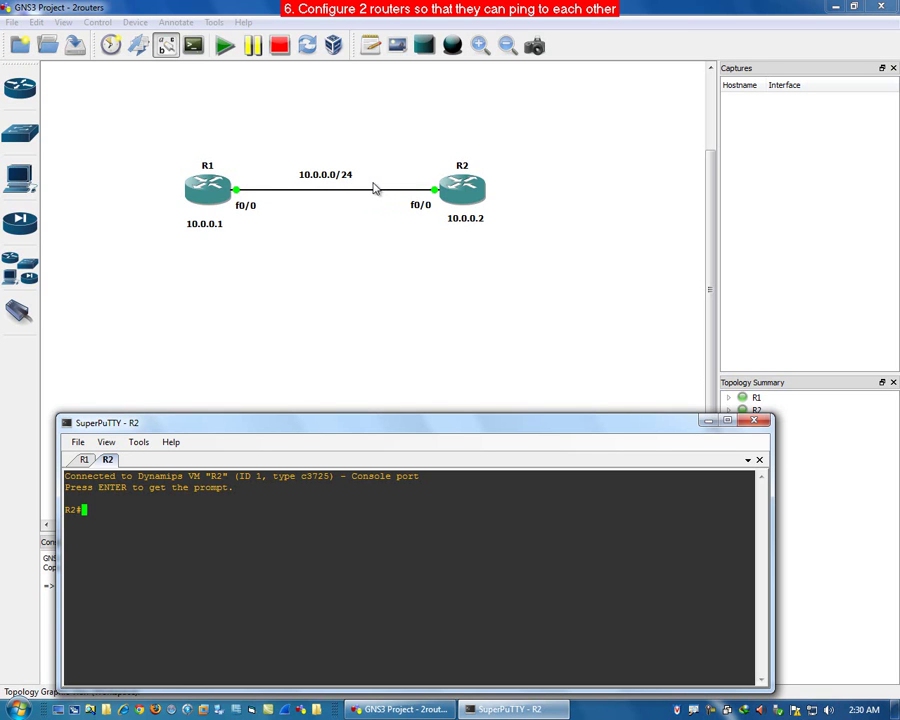
click(84, 459)
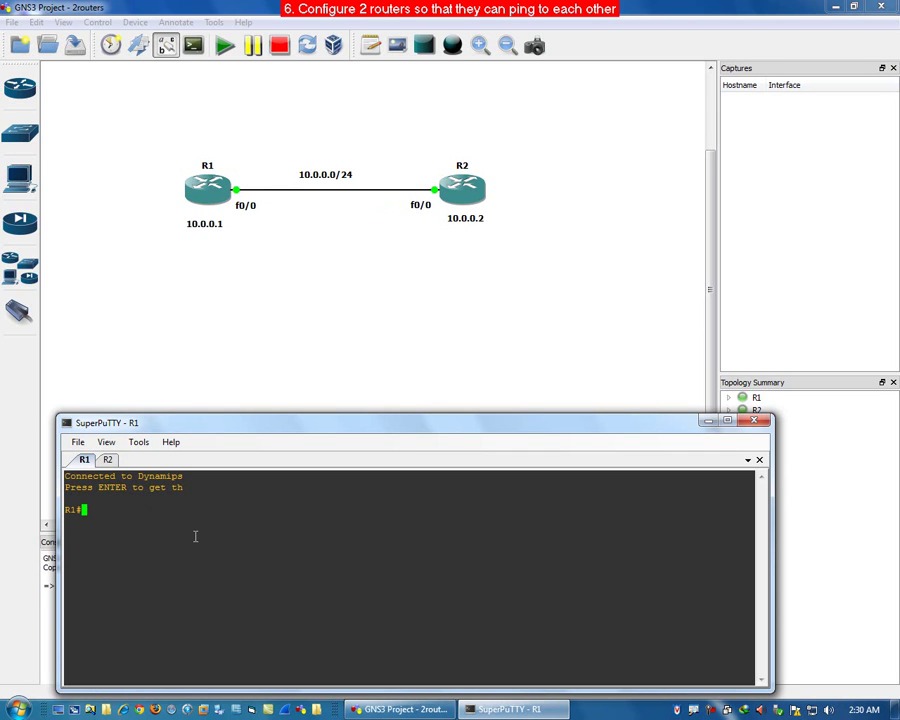
Enter privileged mode on R1 with the enable command.
text(en)
key(Tab)
key(Return)
text(con)
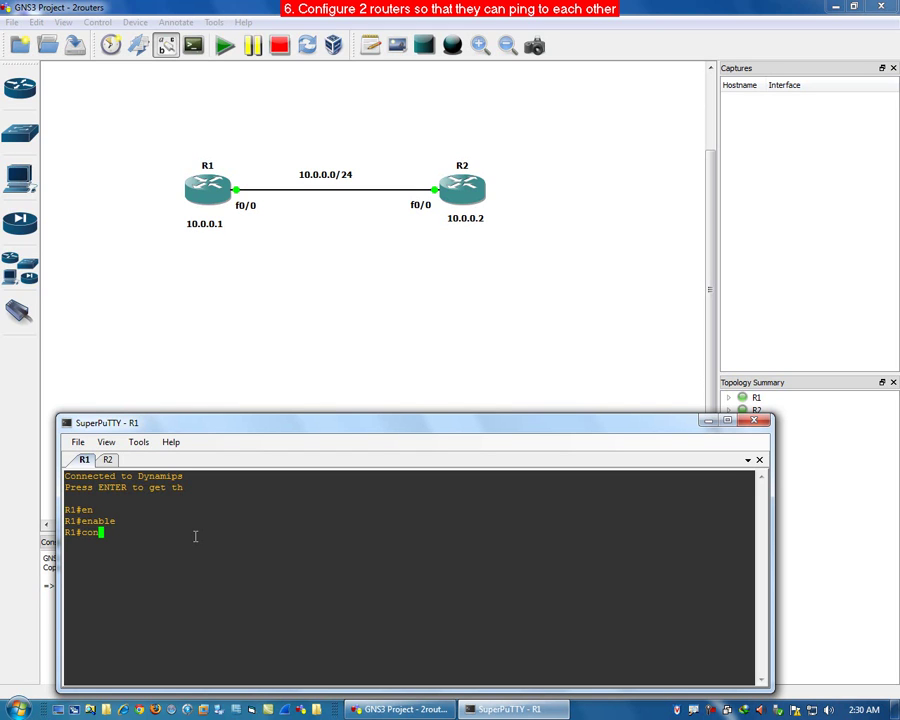
text(fig)
key(Tab)
key(BackSpace)
text(g)
key(Tab)
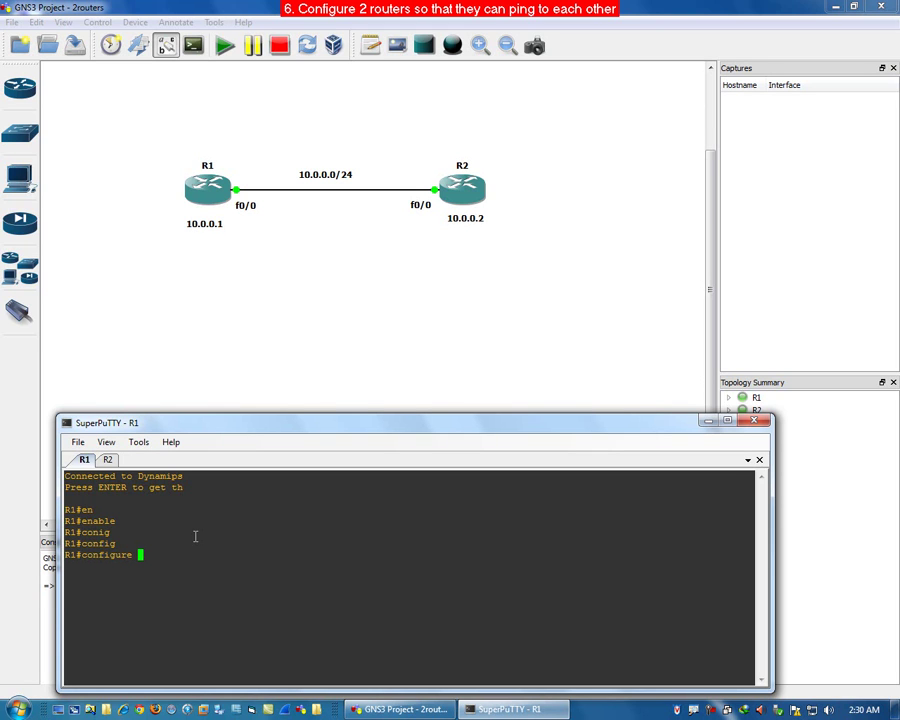
text(t)
key(Tab)
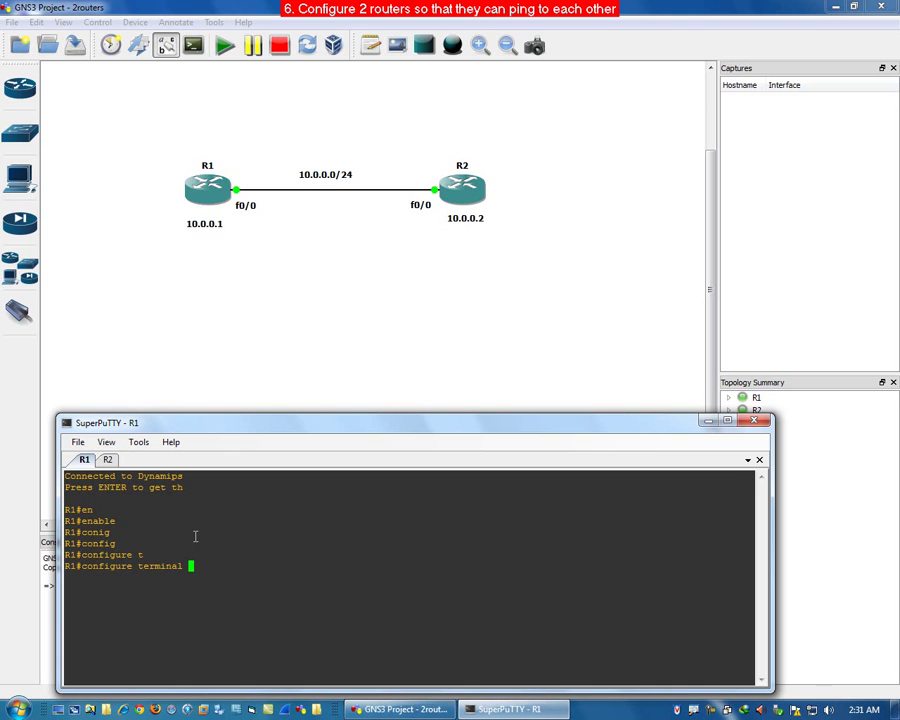
key(BackSpace)
key(BackSpace)
key(BackSpace)
key(BackSpace)
key(BackSpace)
key(BackSpace)
key(BackSpace)
key(BackSpace)
key(BackSpace)
key(BackSpace)
key(BackSpace)
key(BackSpace)
key(BackSpace)
key(BackSpace)
key(BackSpace)
key(BackSpace)
key(BackSpace)
key(BackSpace)
key(BackSpace)
Run show ip int brief on R1 and examine the address and status of its FastEthernet interfaces.
text(show ip int brief)
key(Return)
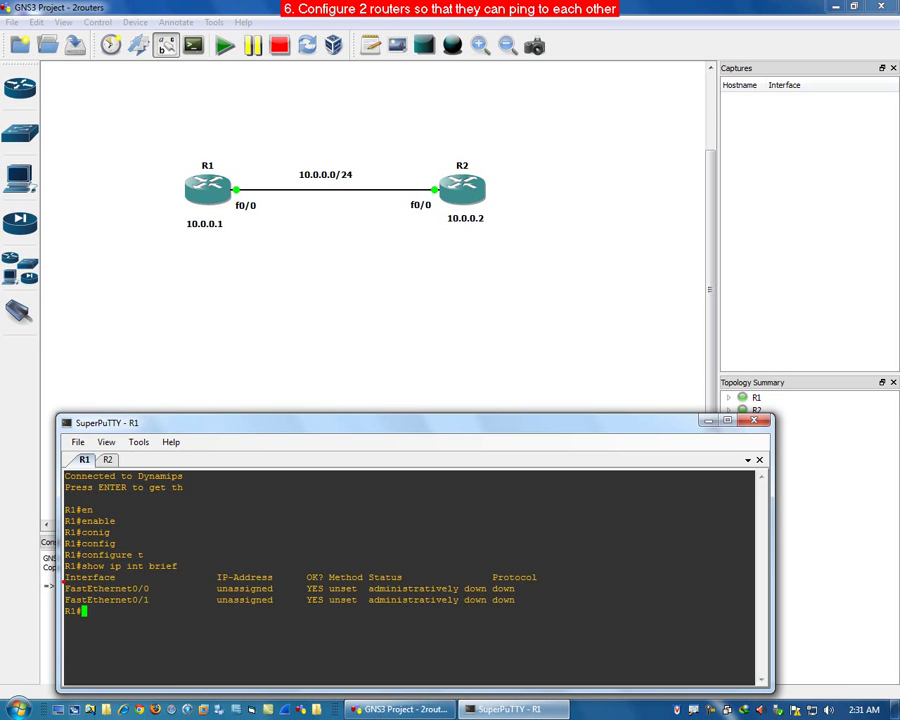
mouse_move(64, 583)
mouse_down()
mouse_move(70, 592)
mouse_move(367, 612)
mouse_move(583, 612)
mouse_move(550, 608)
mouse_up()
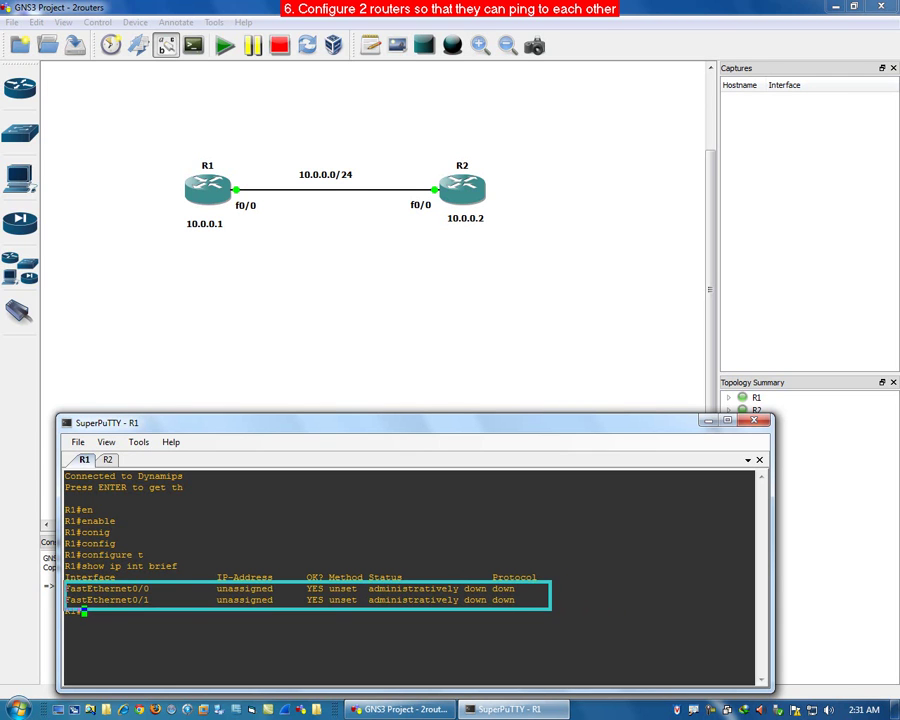
key(r)
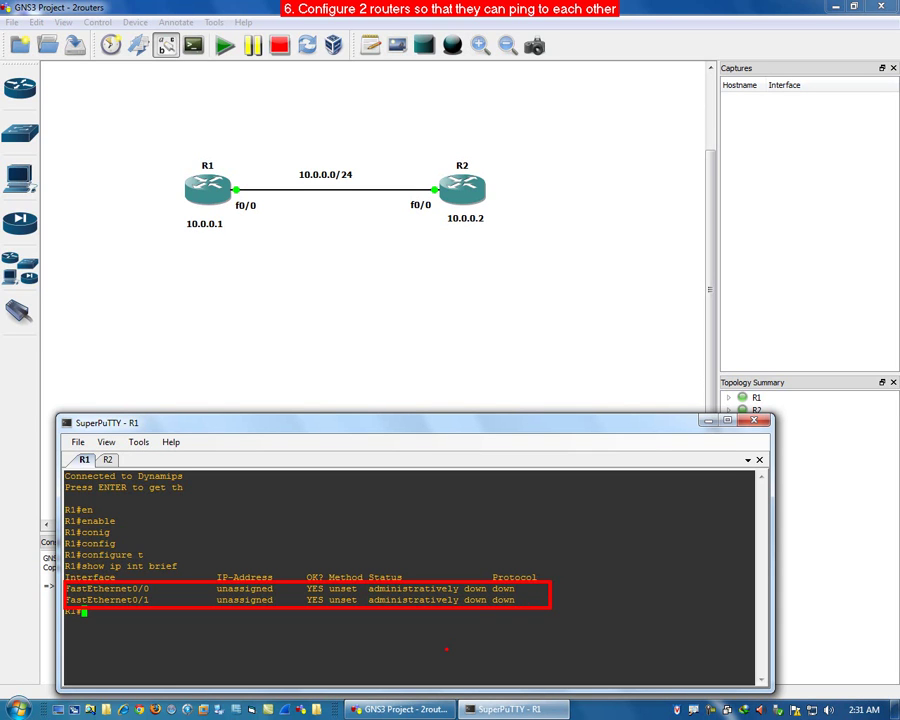
key(Escape)
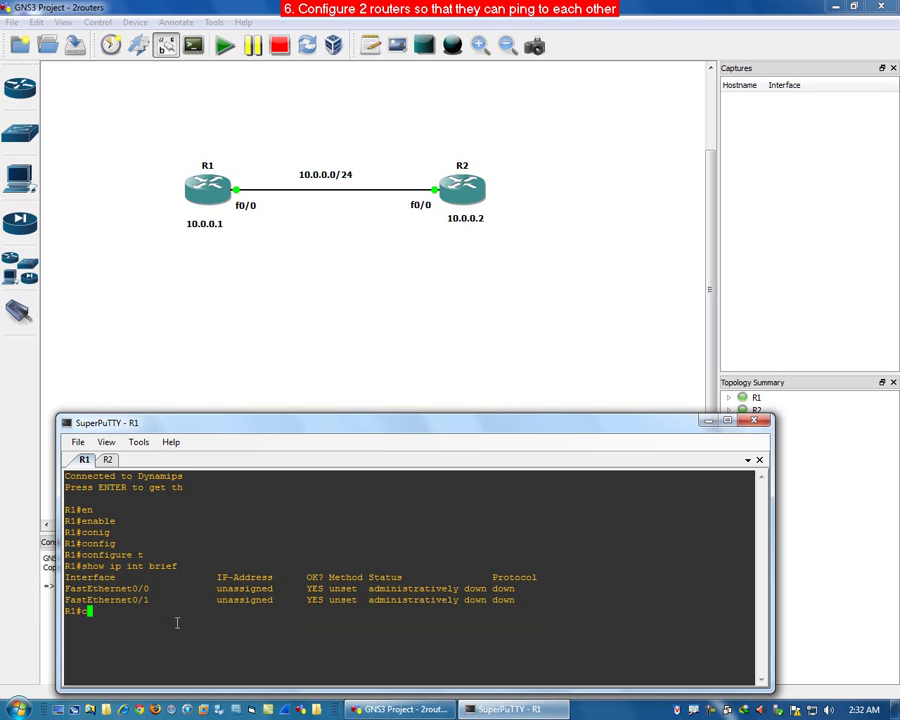
Enter global configuration mode on R1 with config terminal.
text(config terminal)
key(Tab)
key(Return)
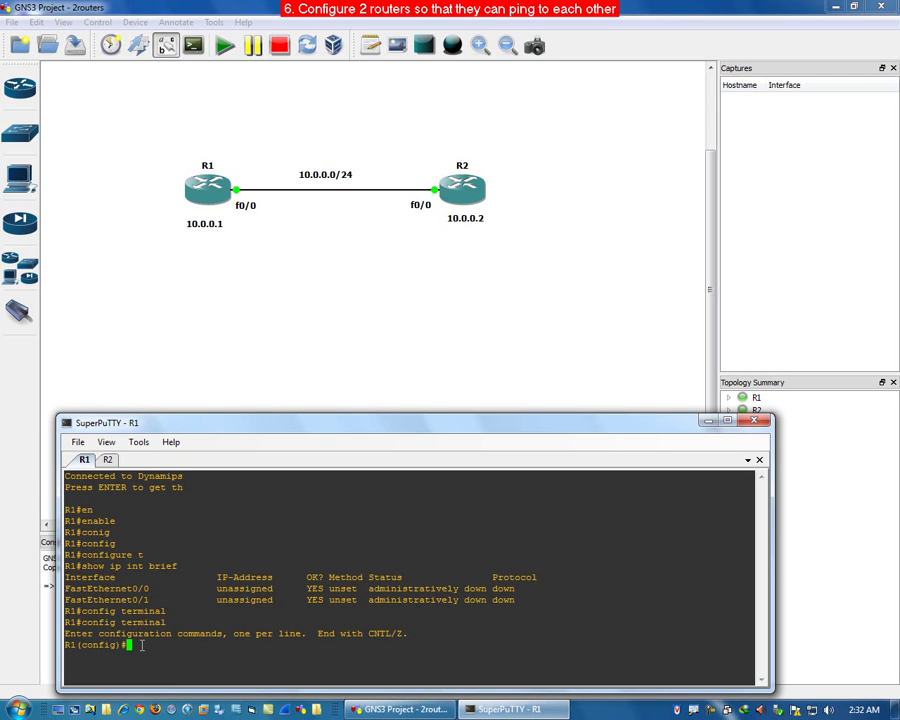
drag(142, 645, 62, 646)
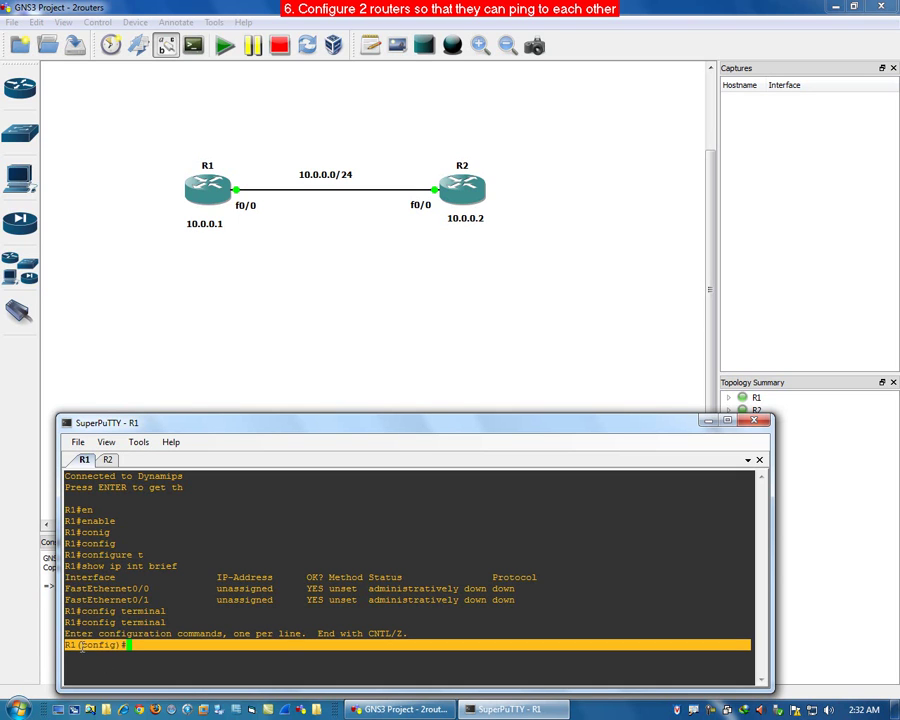
click(150, 662)
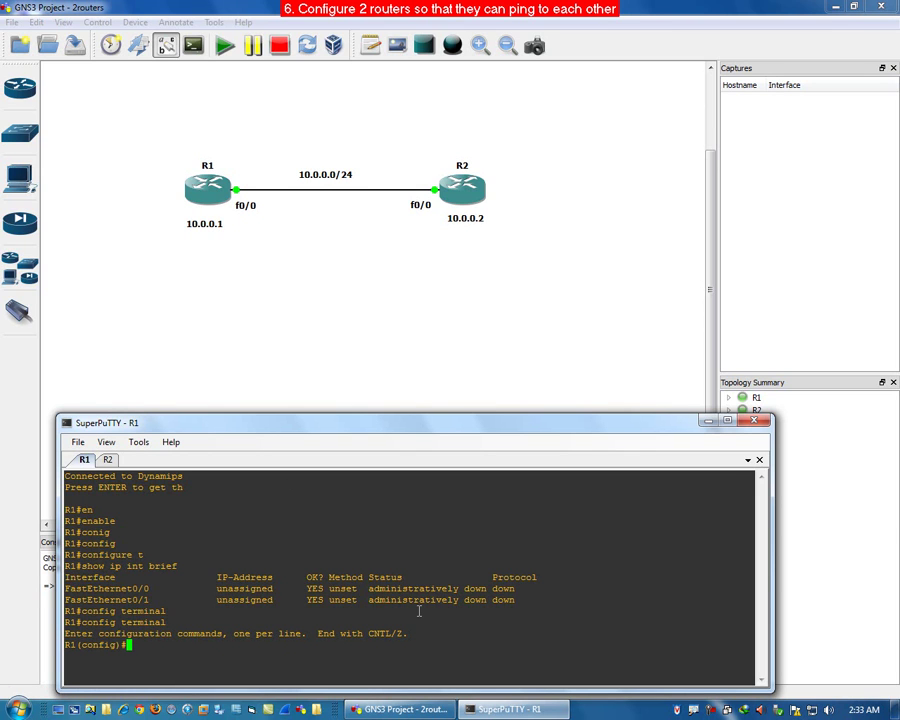
Assign IP address 10.0.0.1 with mask 255.255.255.0 to interface f0/0 on R1.
text(int f0/0)
key(Return)
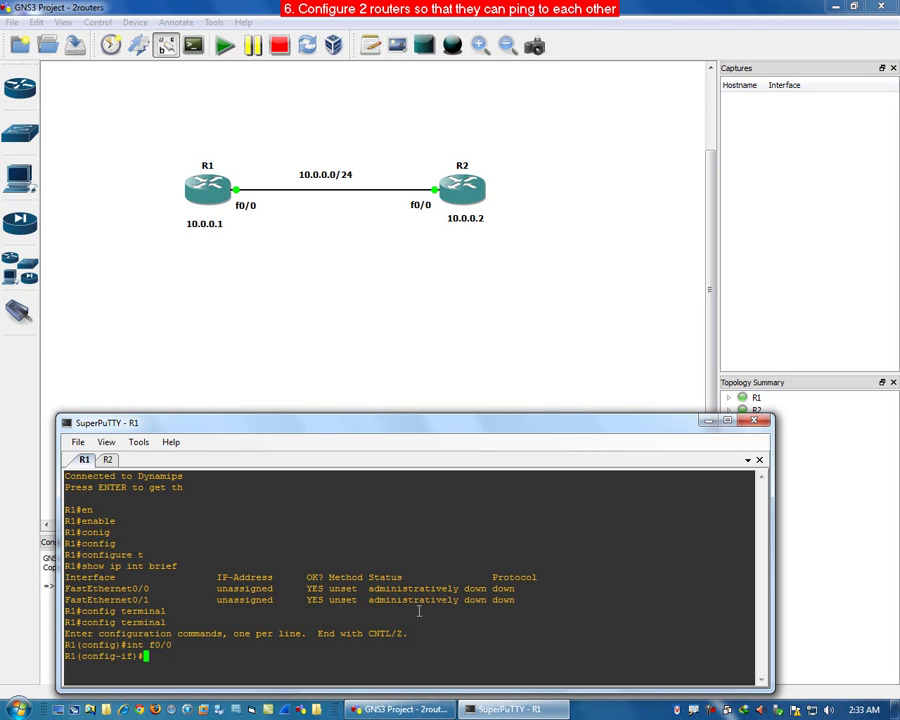
text(ip add)
key(Tab)
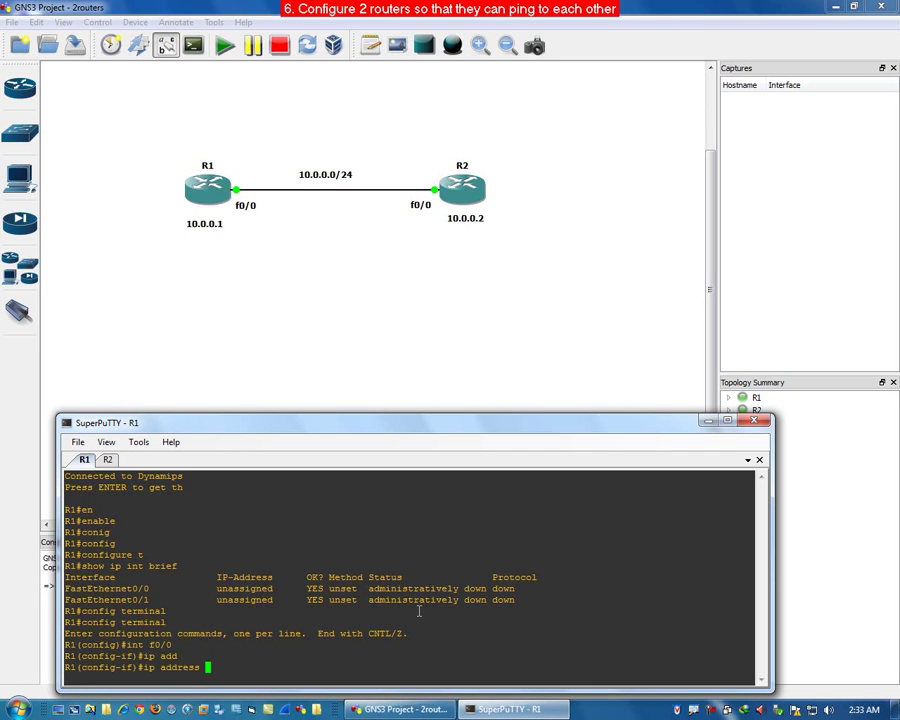
text(10.0.0.1 255.255.255.0)
key(Return)
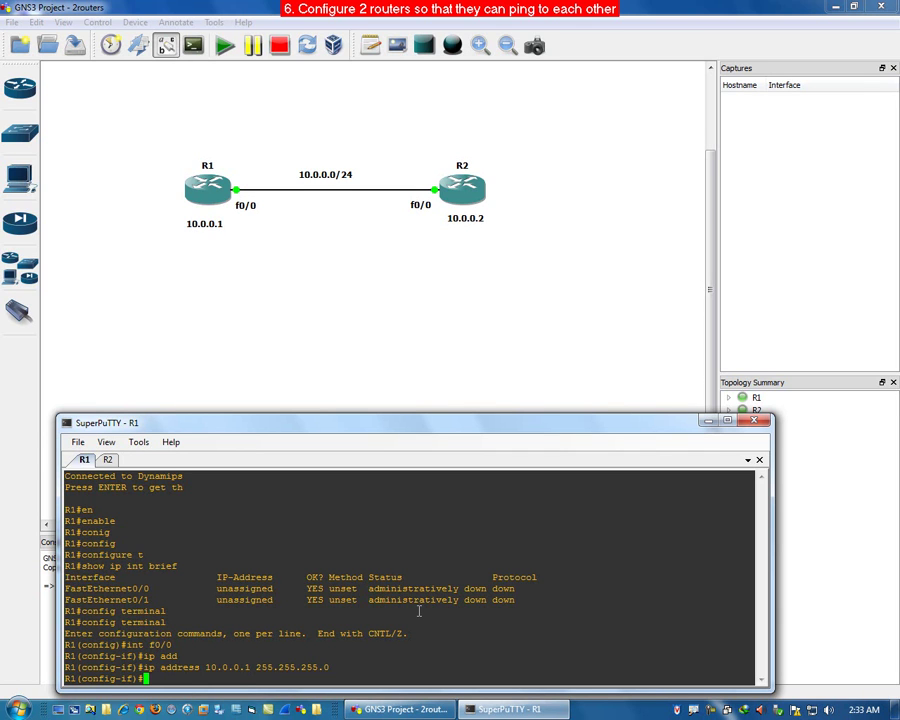
Try to run show ip int brief from R1's interface configuration mode.
text(d)
key(BackSpace)
text(show ip int brief)
key(Return)
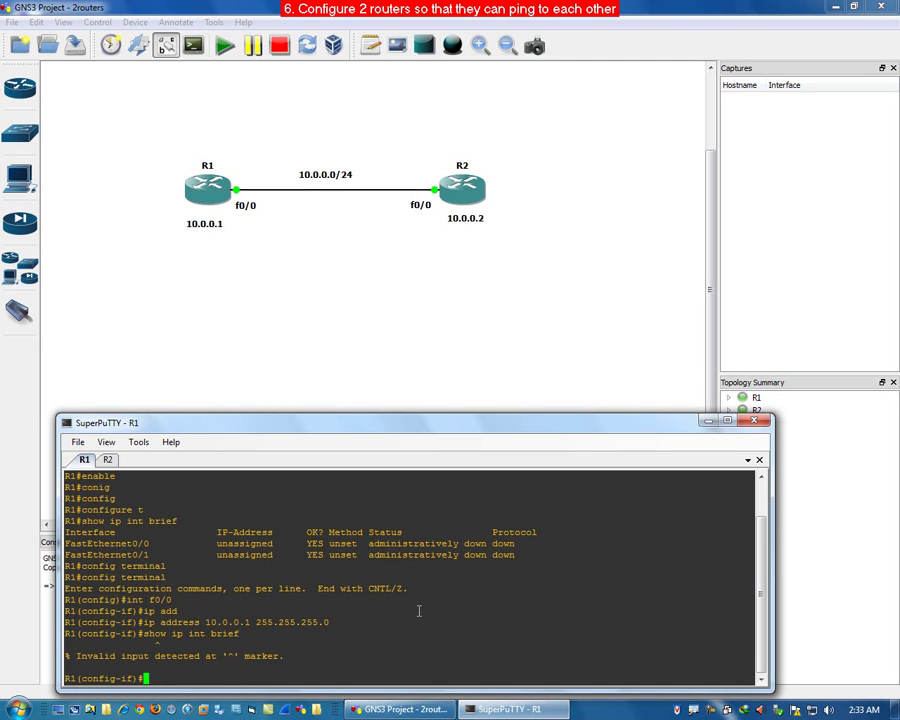
Run do show ip int brief on R1 and examine the address and status of FastEthernet0/0.
key(Up)
key(Left)
key(Left)
key(Left)
key(Left)
key(Left)
key(Left)
key(Left)
key(Left)
key(Left)
key(Left)
key(Left)
key(Left)
key(Left)
key(Left)
key(Left)
key(Left)
key(Left)
text(do)
key(Return)
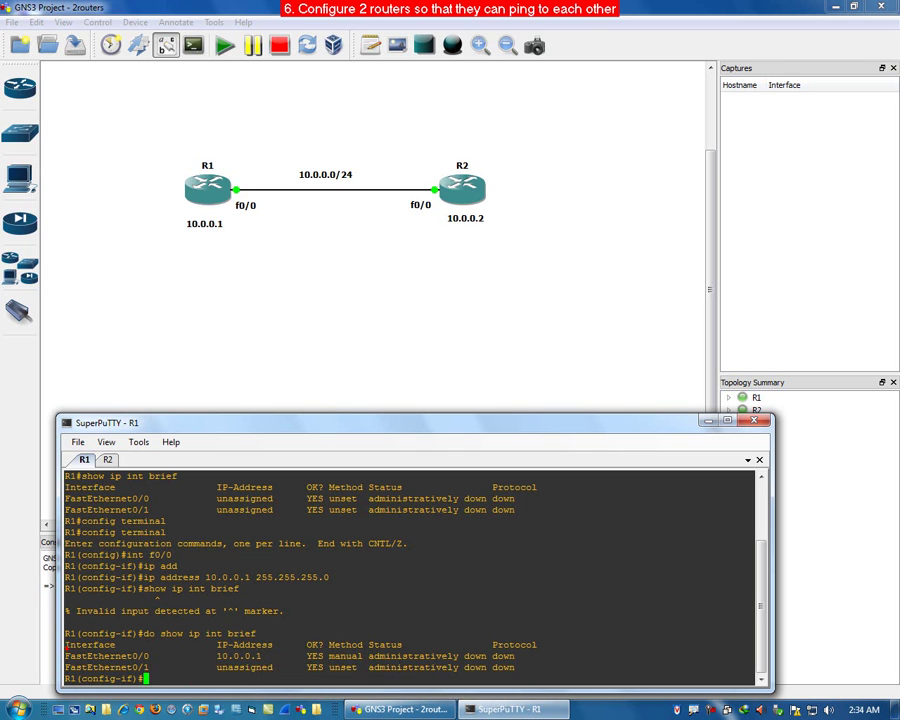
mouse_move(64, 646)
mouse_down()
mouse_move(118, 665)
mouse_move(275, 665)
mouse_up()
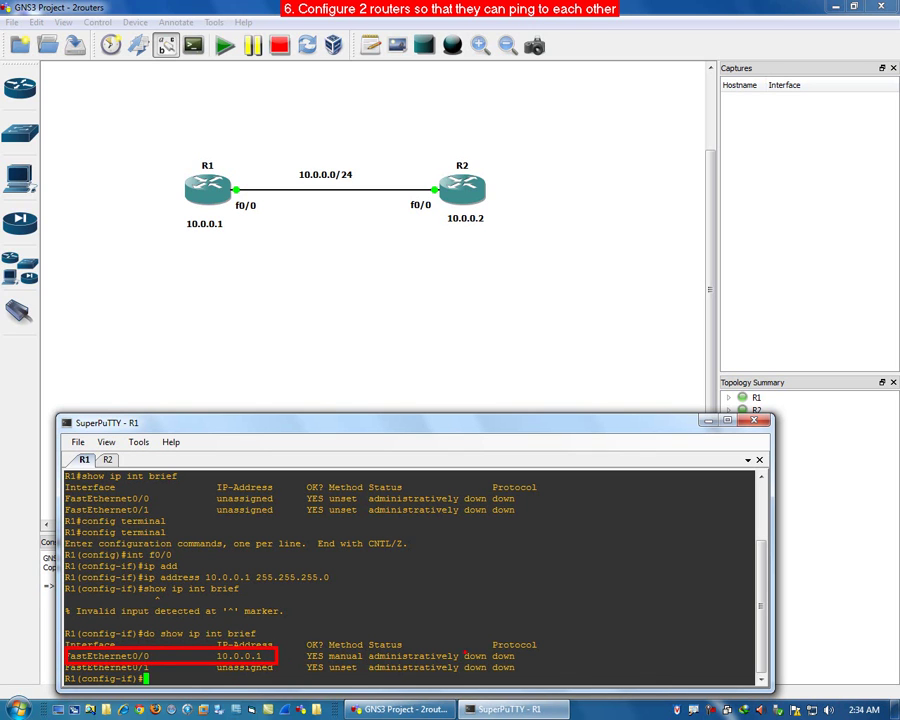
drag(461, 651, 493, 662)
key(Escape)
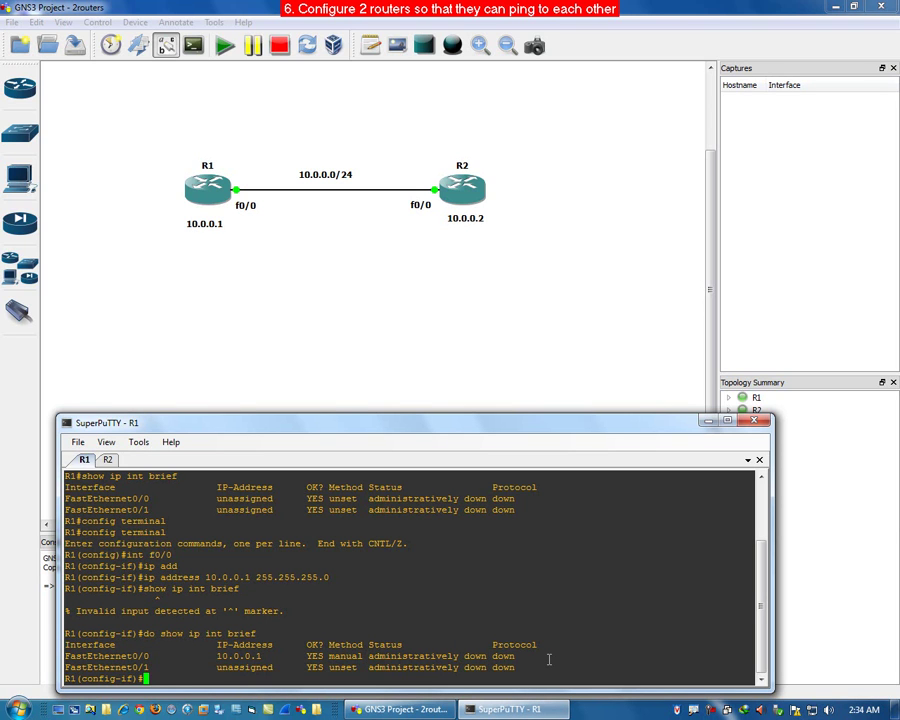
Enable interface f0/0 on R1 with no shutdown and leave configuration mode with end.
text(no shut)
key(Tab)
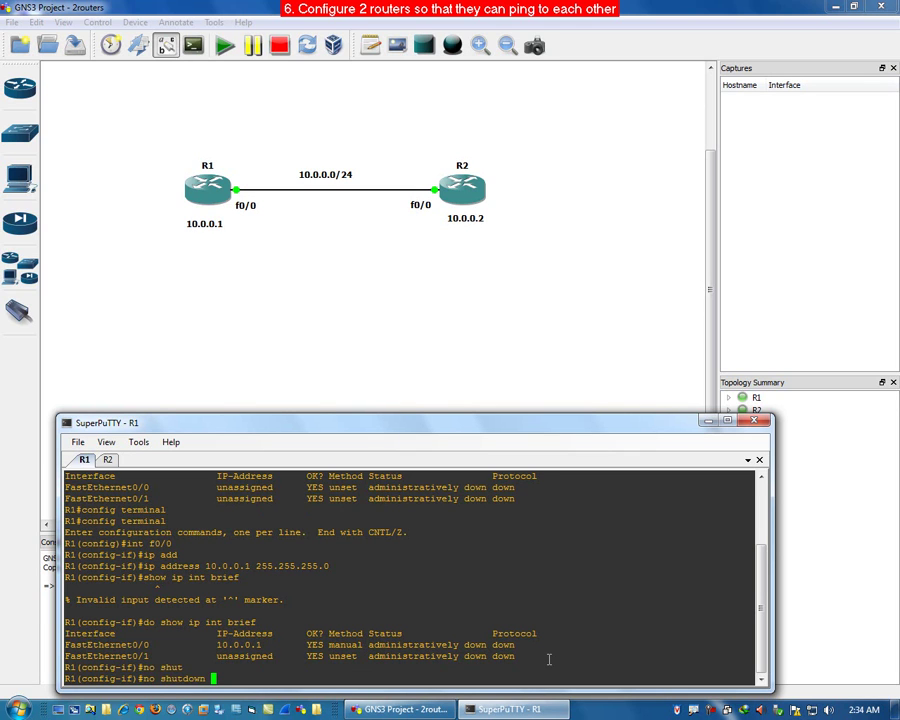
key(Return)
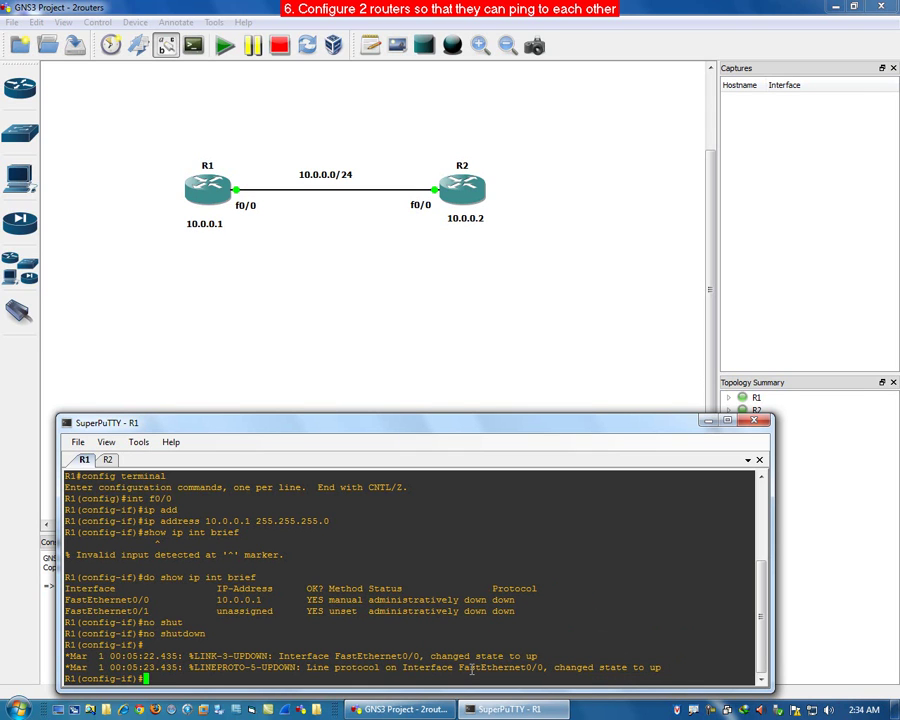
text(e)
text(x)
key(BackSpace)
key(BackSpace)
text(end)
key(Return)
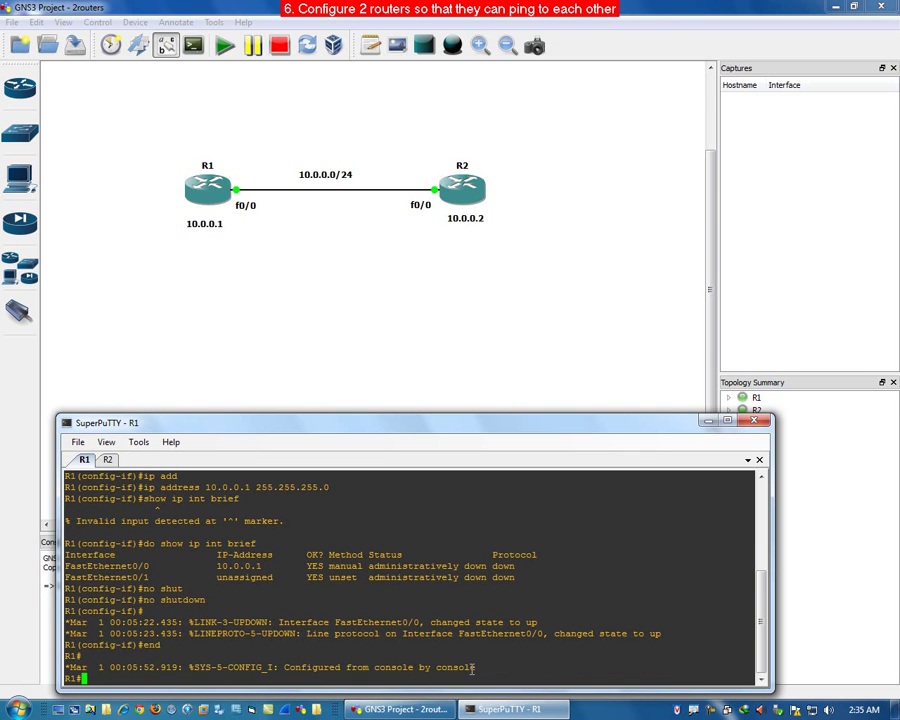
Recheck R1's interface status with show ip int brief in privileged mode.
text(config terminal)
key(Up)
key(Return)
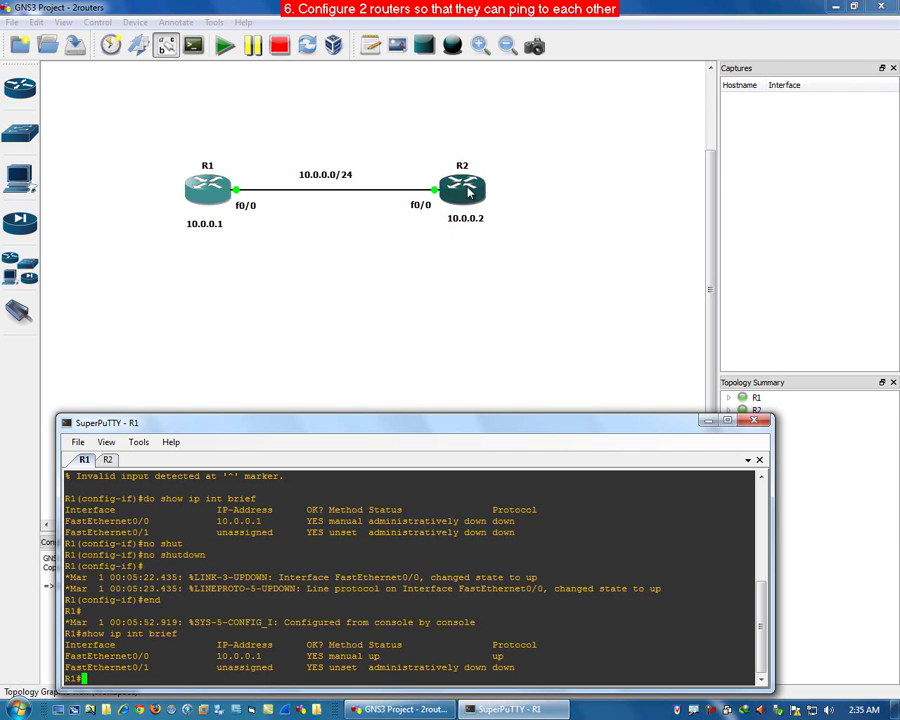
Switch to R2's console, enter privileged mode and open global configuration mode with config terminal.
click(107, 459)
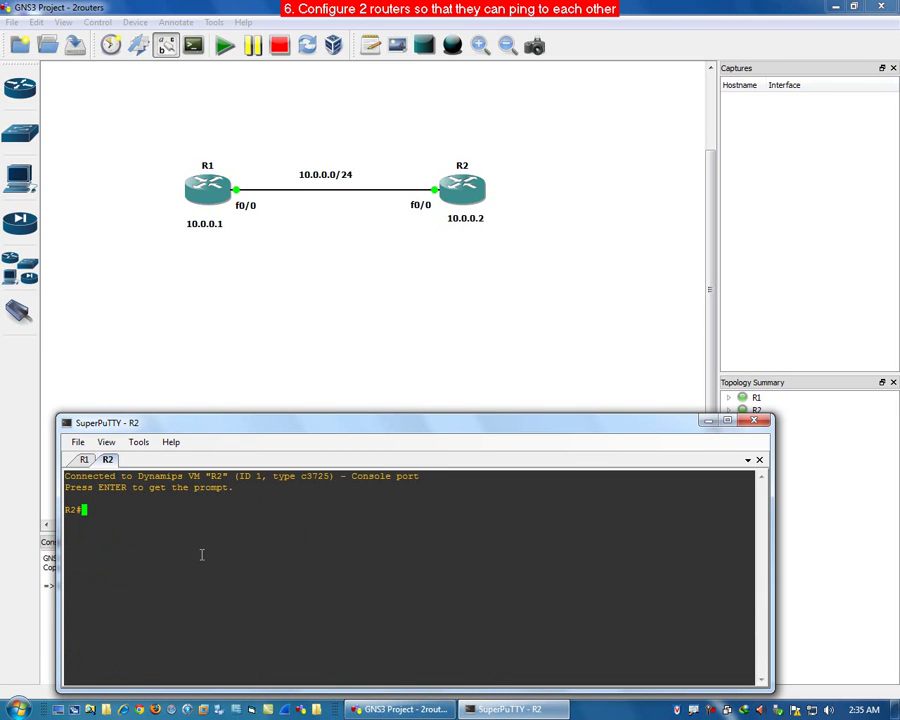
text(en)
key(Return)
text(config t)
key(Return)
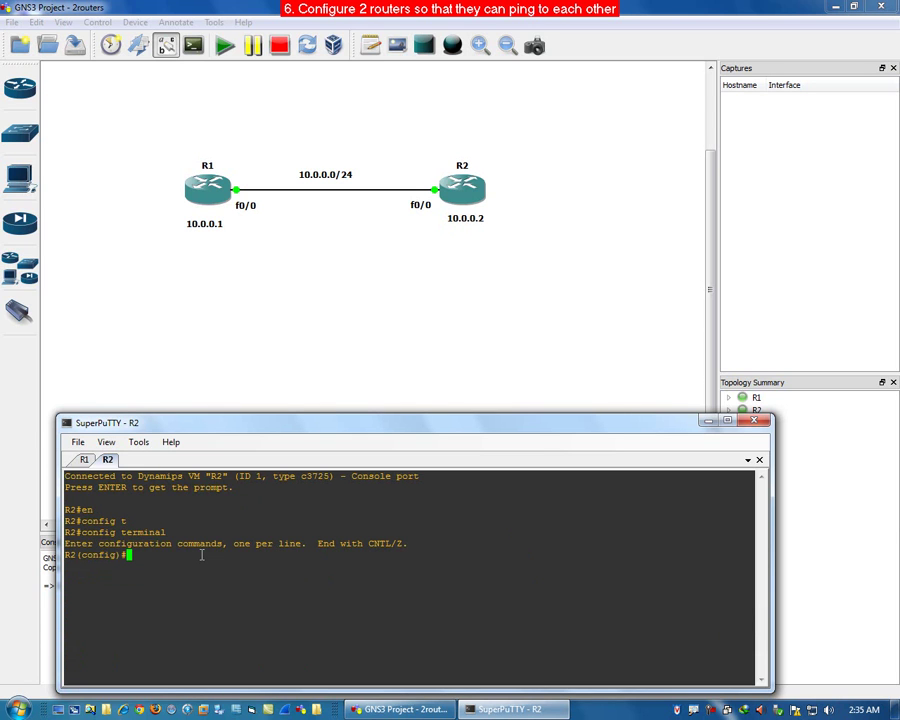
Assign IP address 10.0.0.2 with mask 255.255.255.0 to interface f0/0 on R2.
text(int f0/0)
key(Return)
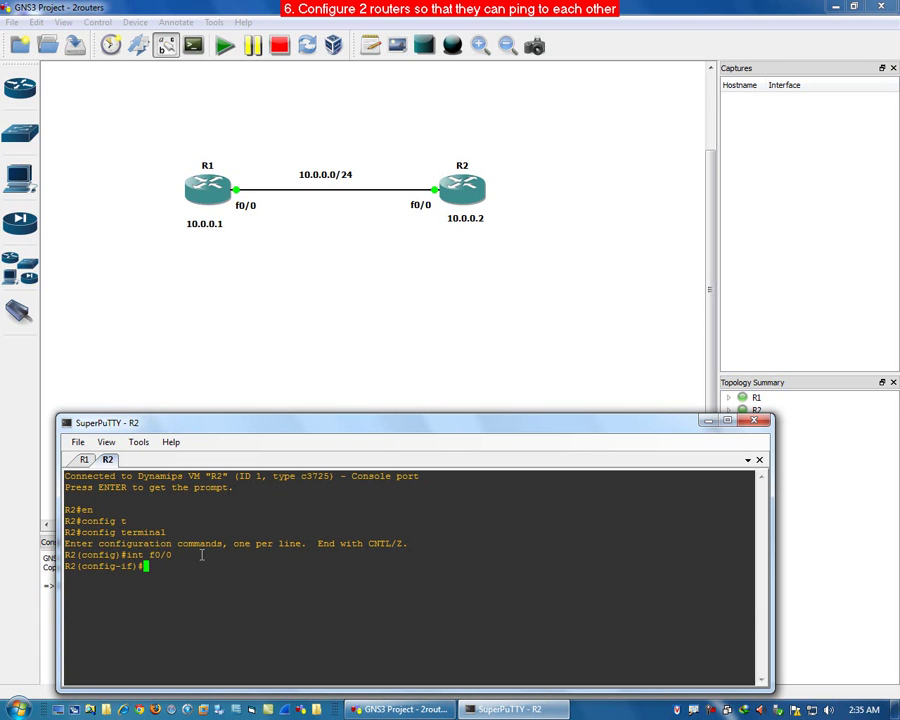
text(ip add)
key(Tab)
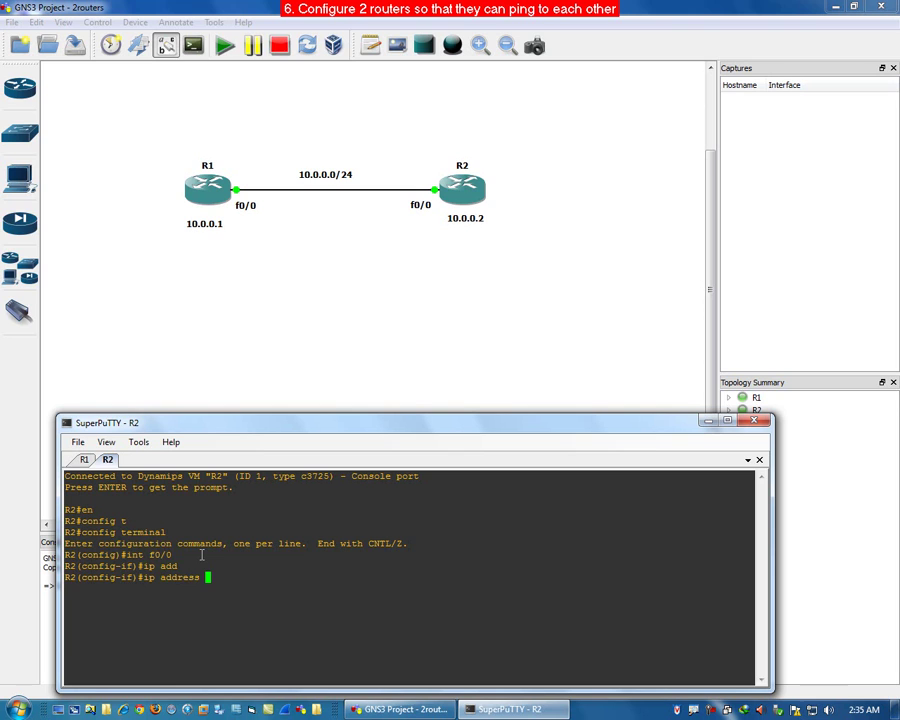
text(10.0.0.2 255.255.255.0)
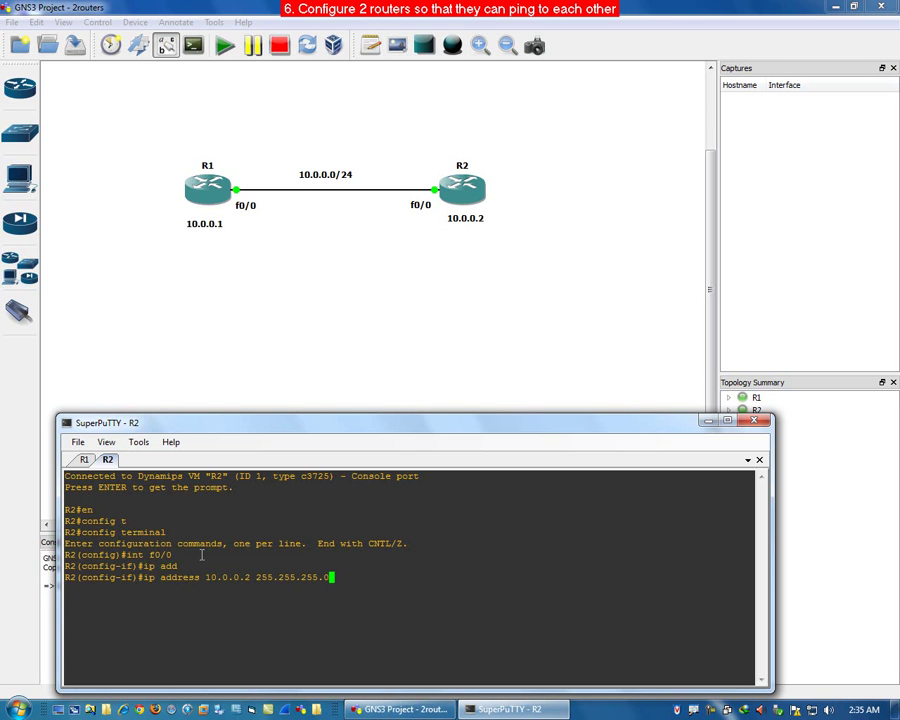
key(Return)
Enable interface f0/0 on R2 with no shut and leave configuration mode with end.
text(no shut)
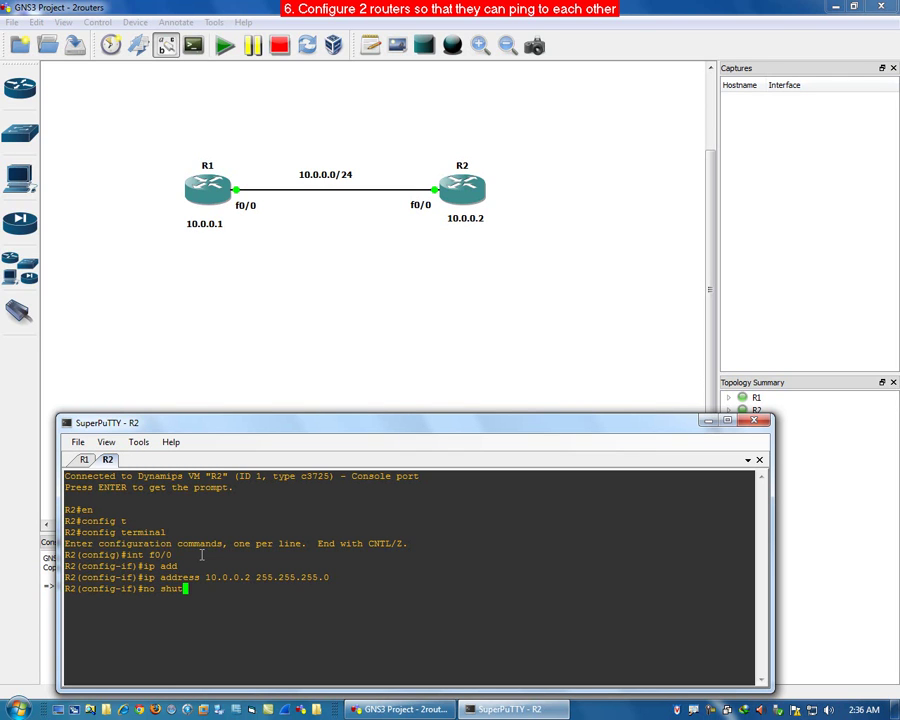
key(Return)
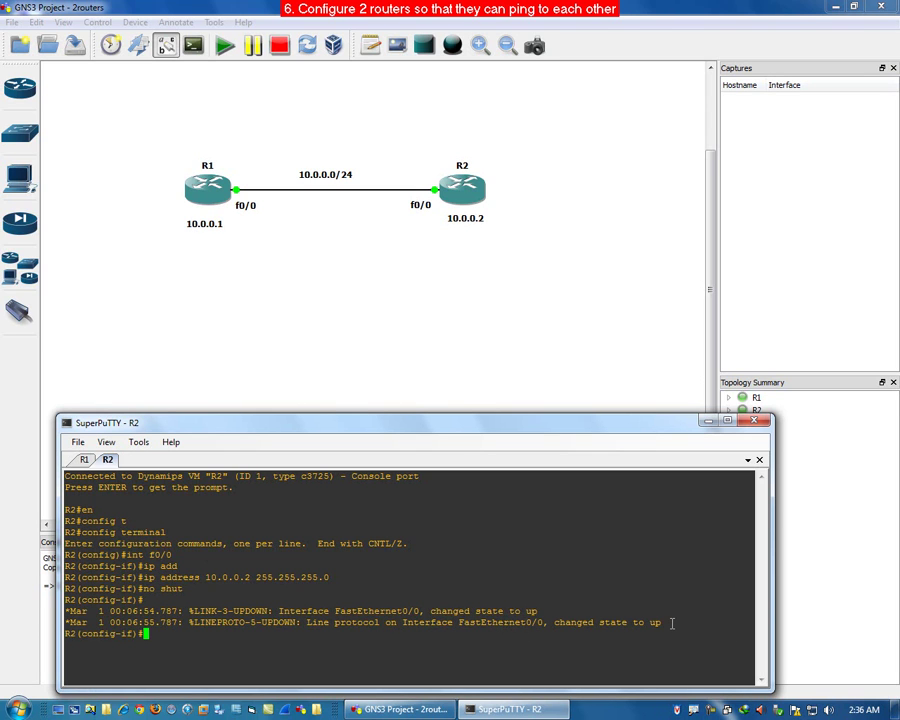
text(d)
key(Return)
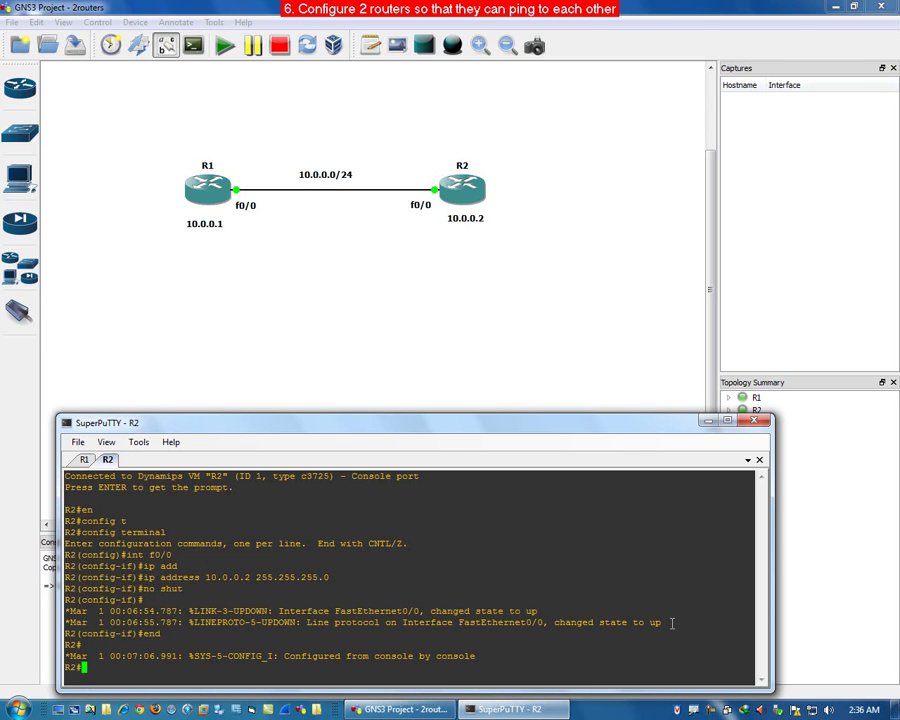
Run show ip interface brief on R2 and examine the address and status of FastEthernet0/0.
text(show ip int)
key(Tab)
text(brie)
key(Tab)
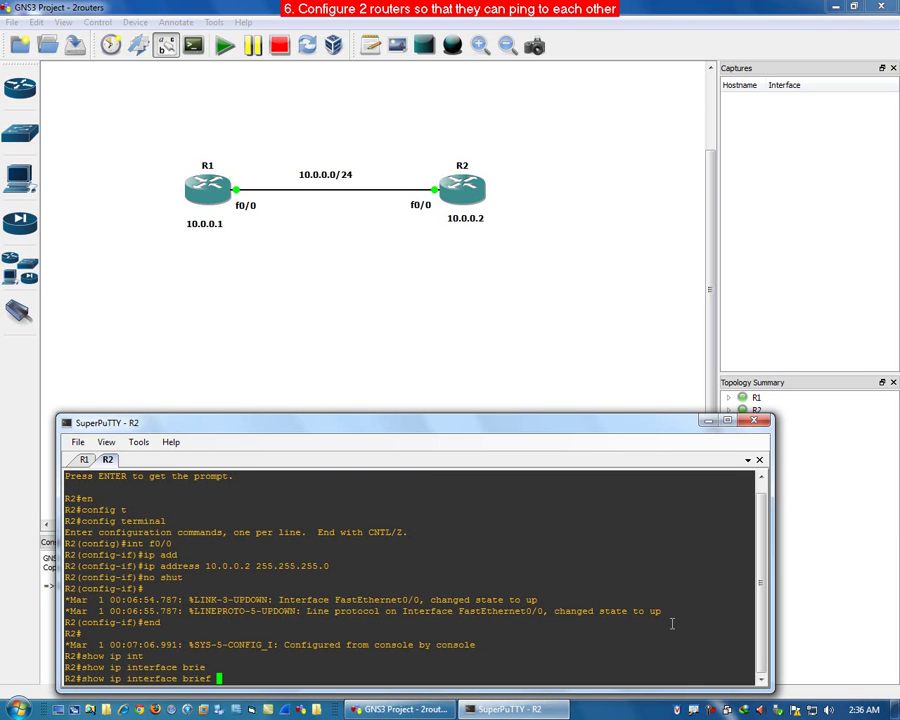
key(Return)
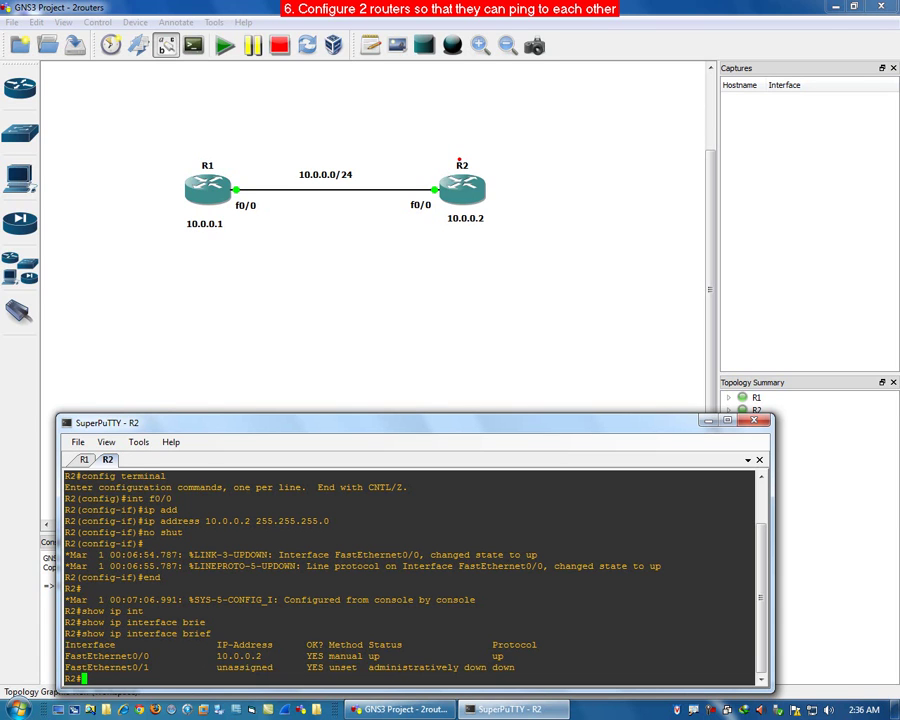
drag(460, 158, 409, 125)
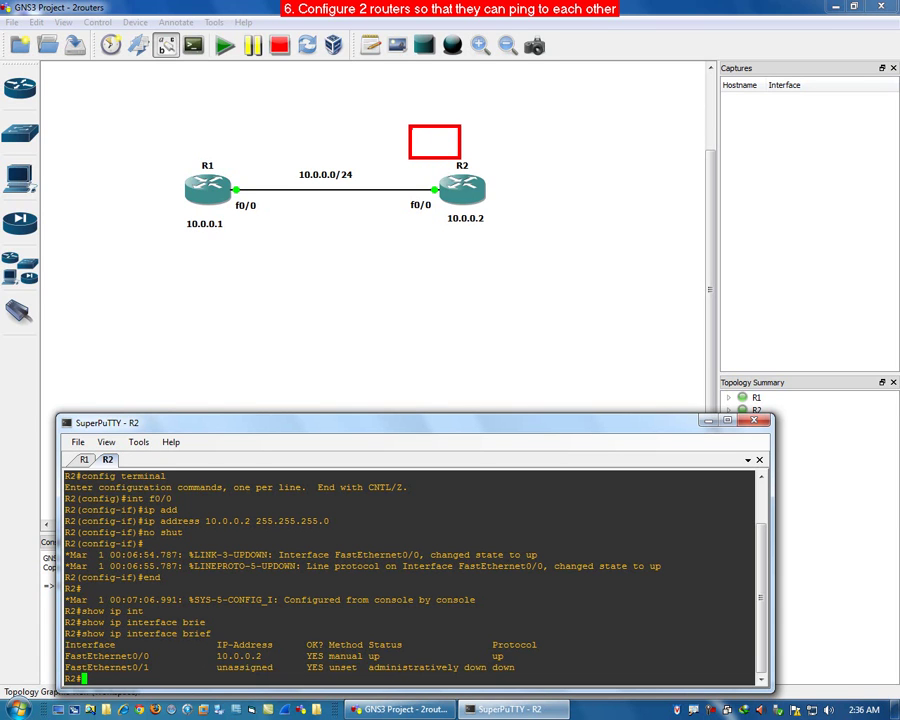
key(Escape)
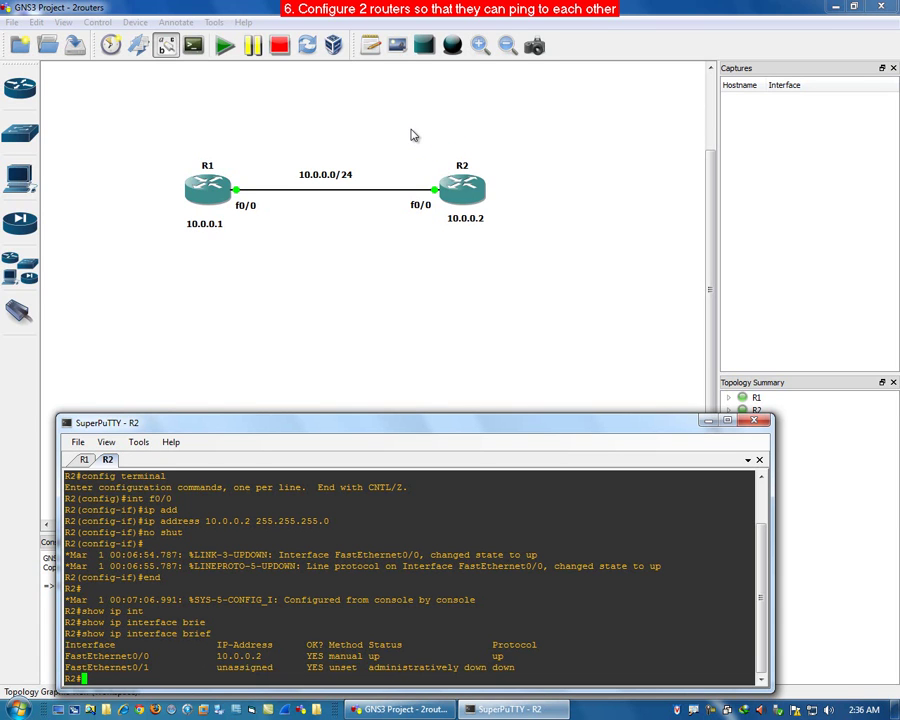
click(455, 182)
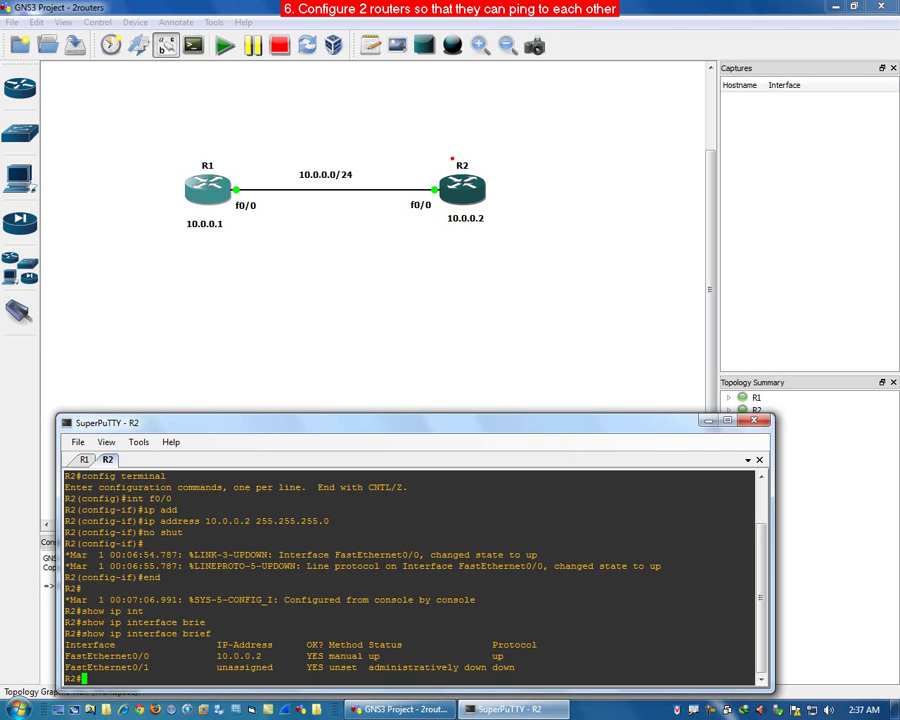
mouse_move(452, 158)
mouse_down()
mouse_move(372, 126)
mouse_move(294, 129)
mouse_move(231, 167)
mouse_up()
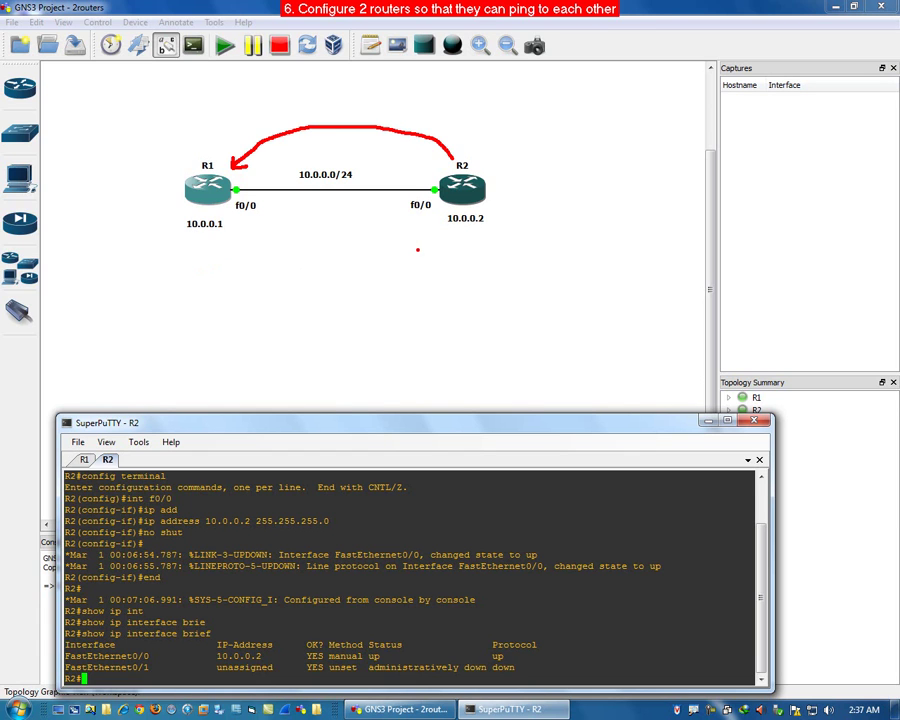
key(Escape)
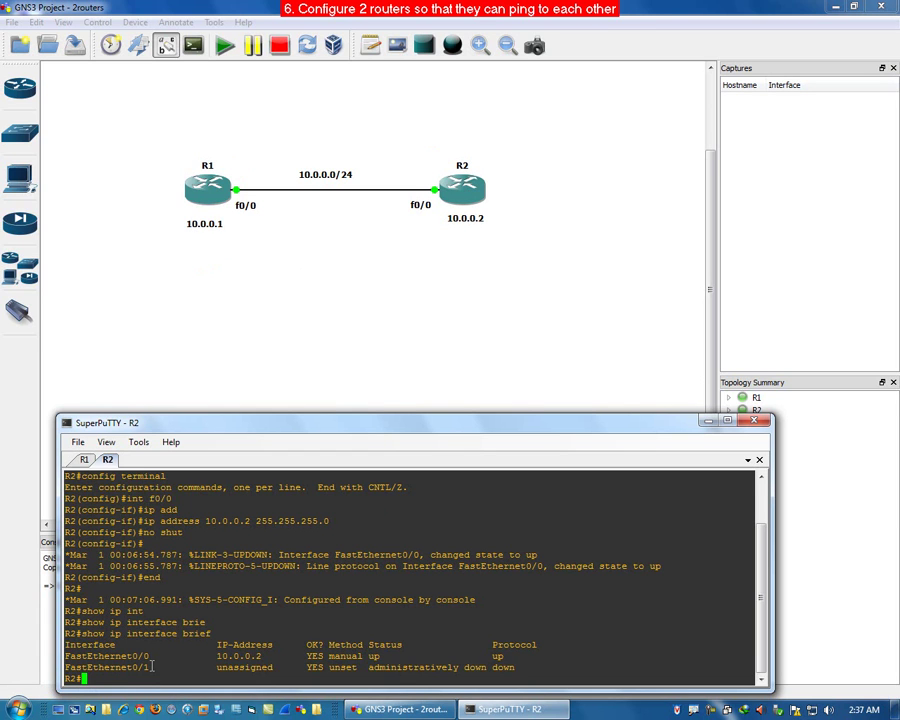
Ping R1 at 10.0.0.1 from R2's console, and repeat the same ping once more.
text(ping 10.0.0.1)
key(Return)
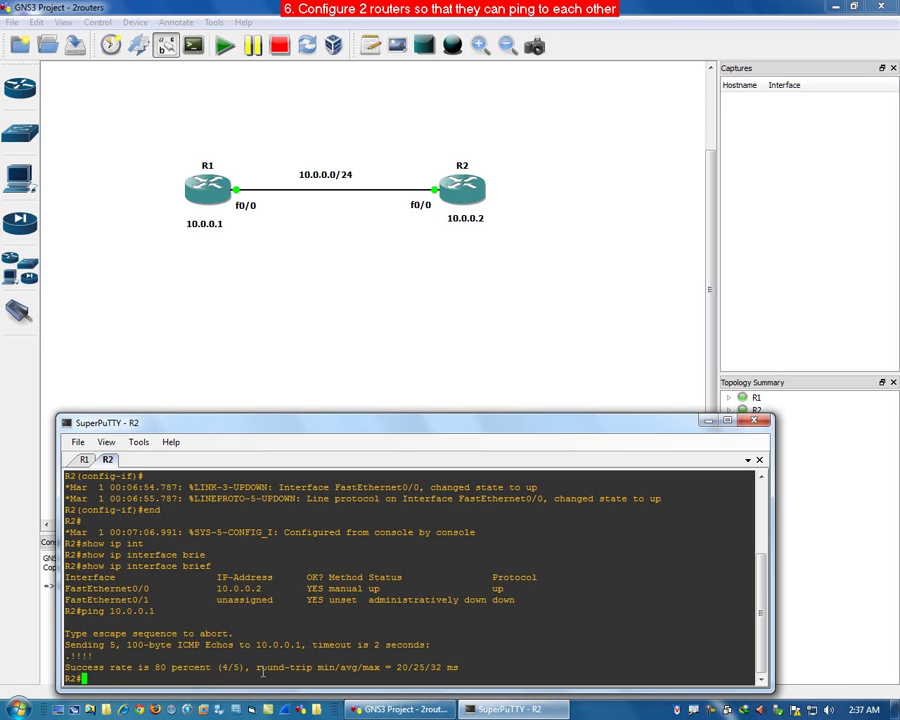
key(Up)
key(Return)
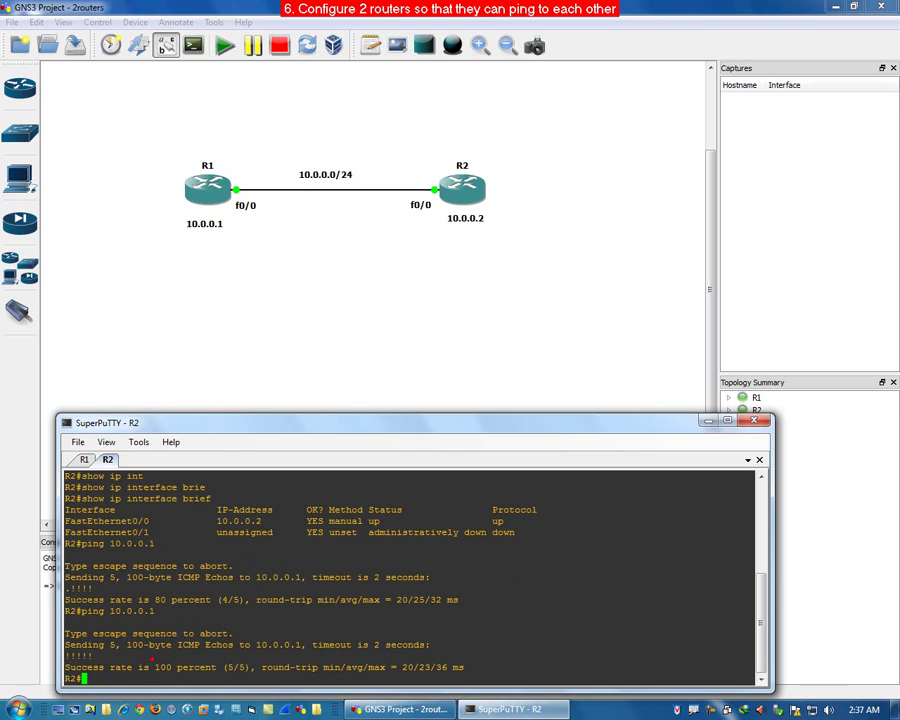
mouse_move(153, 660)
mouse_down()
mouse_move(186, 673)
mouse_move(252, 675)
mouse_up()
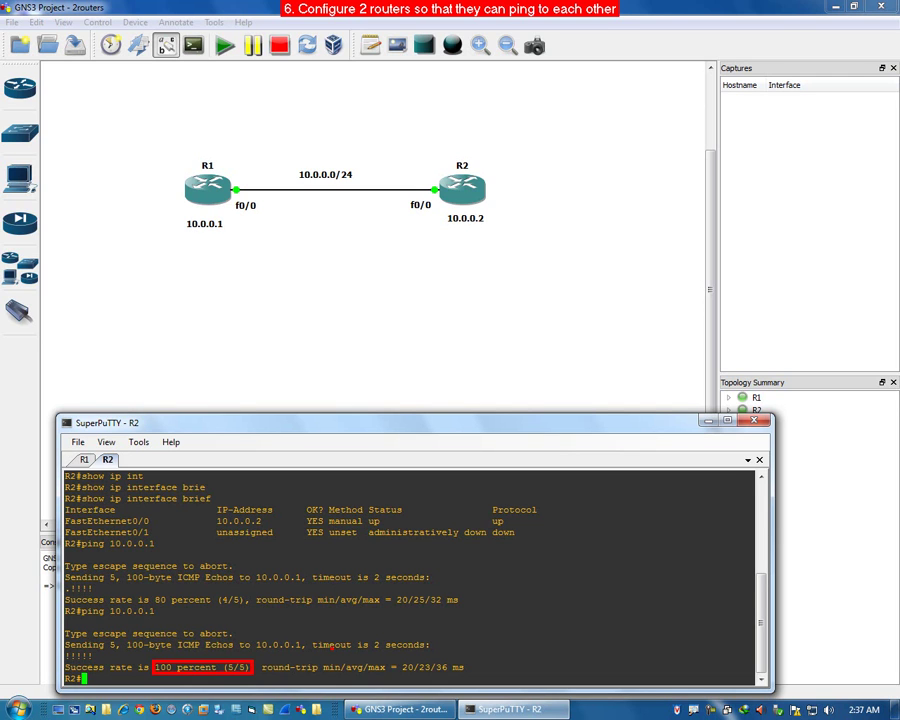
key(Escape)
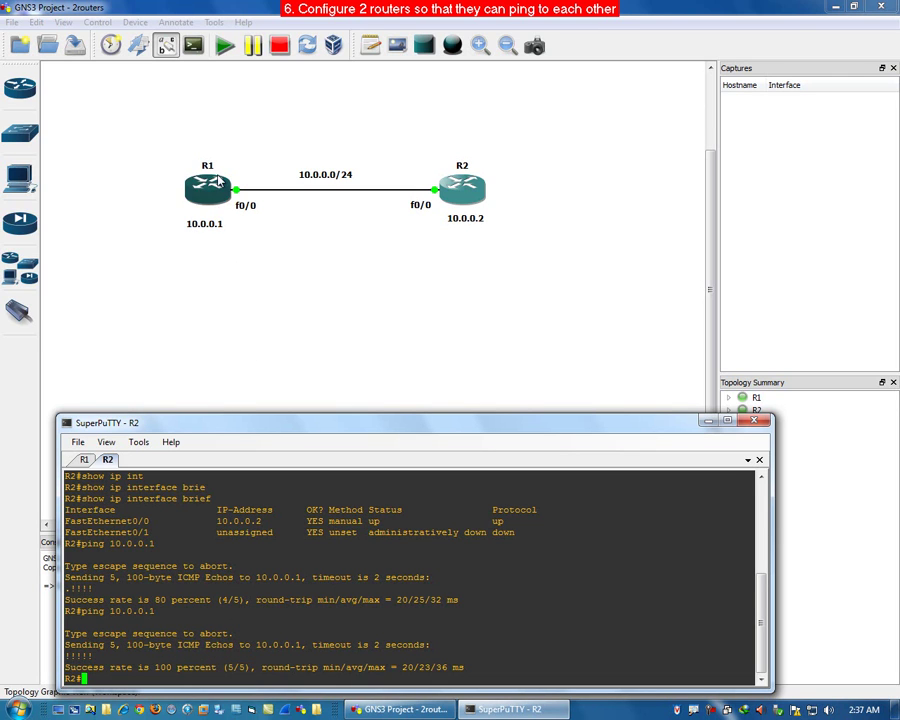
key(ctrl+2)
mouse_move(207, 155)
mouse_down()
mouse_move(352, 86)
mouse_move(339, 105)
mouse_up()
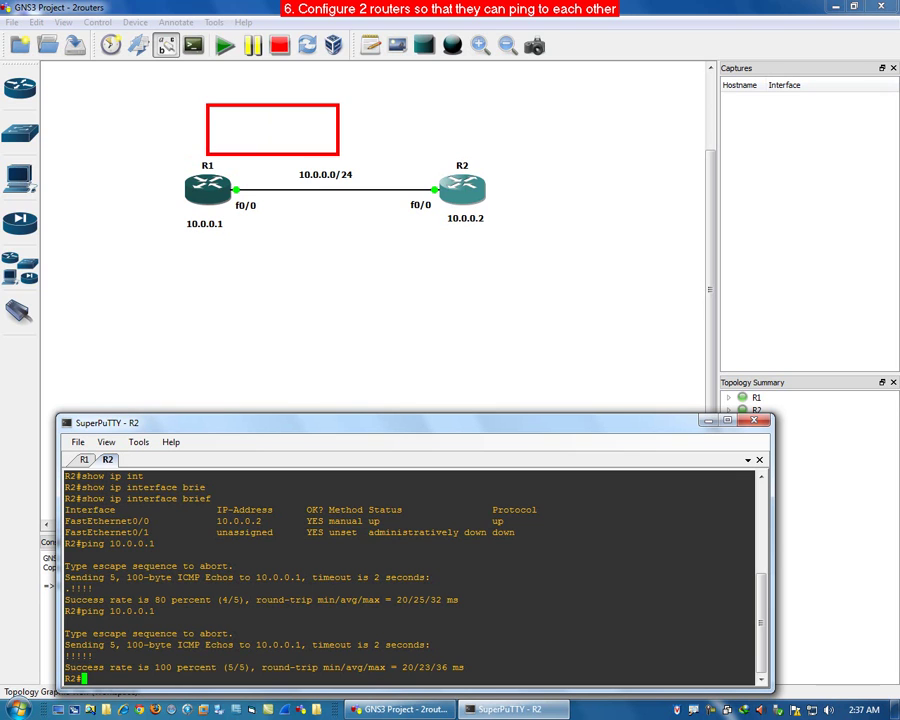
key(e)
mouse_move(226, 155)
mouse_down()
mouse_move(268, 121)
mouse_move(384, 112)
mouse_move(421, 147)
mouse_up()
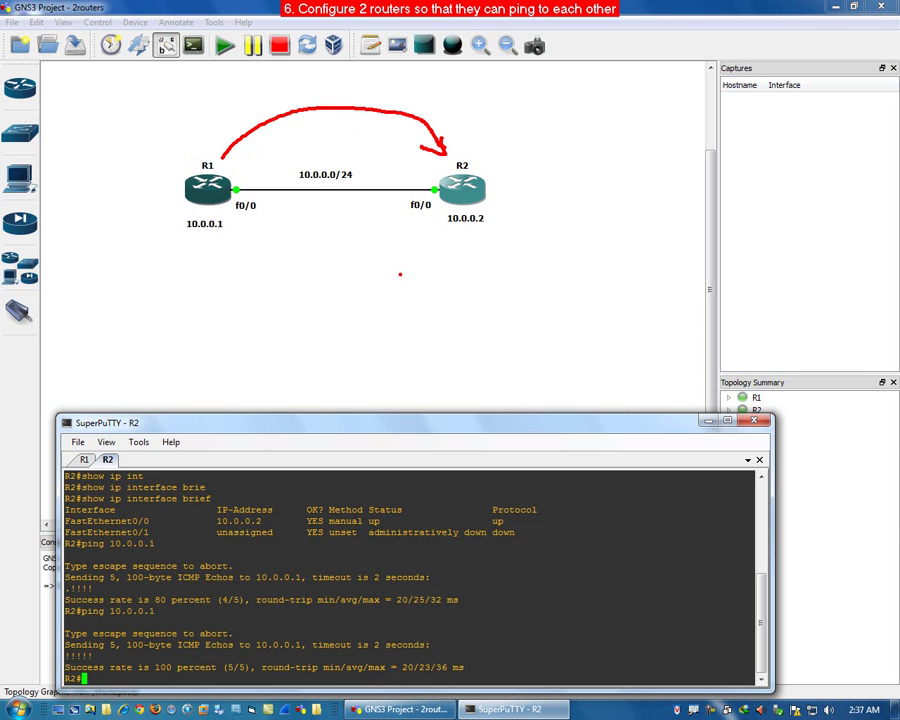
key(Escape)
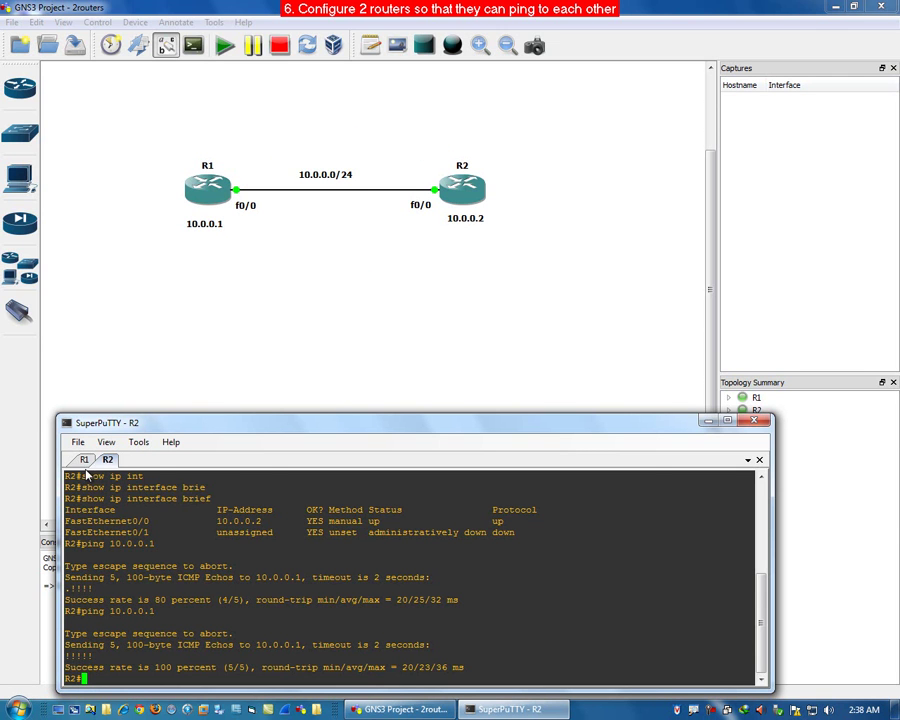
Switch to R1's console, keeping it docked in the terminal window, and ping R2 at 10.0.0.2.
click(86, 459)
double_click(86, 459)
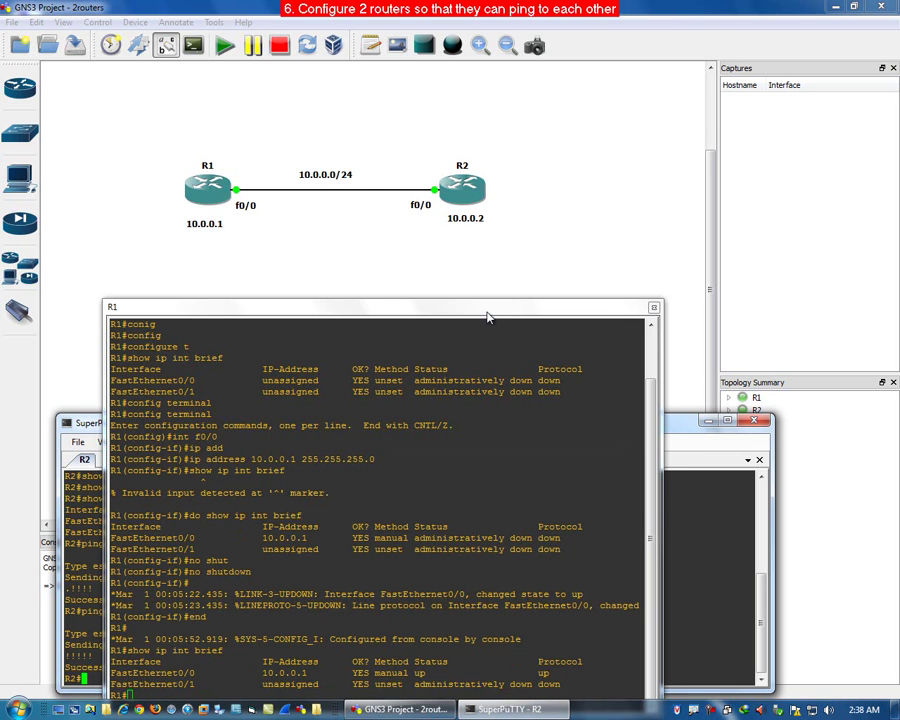
double_click(488, 312)
click(84, 459)
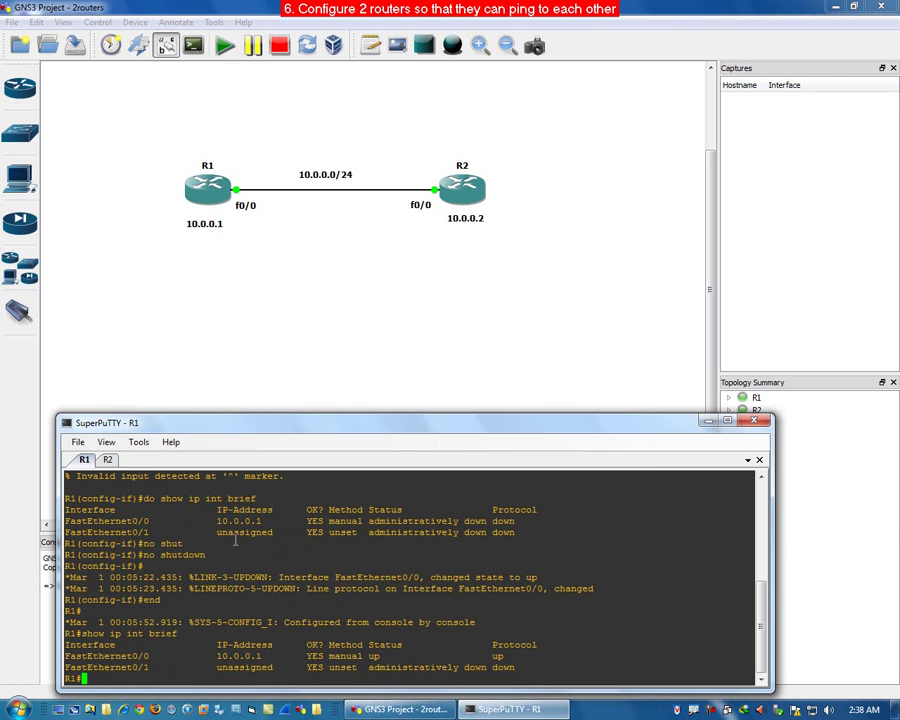
text(ping 10.0.0.2)
key(Return)
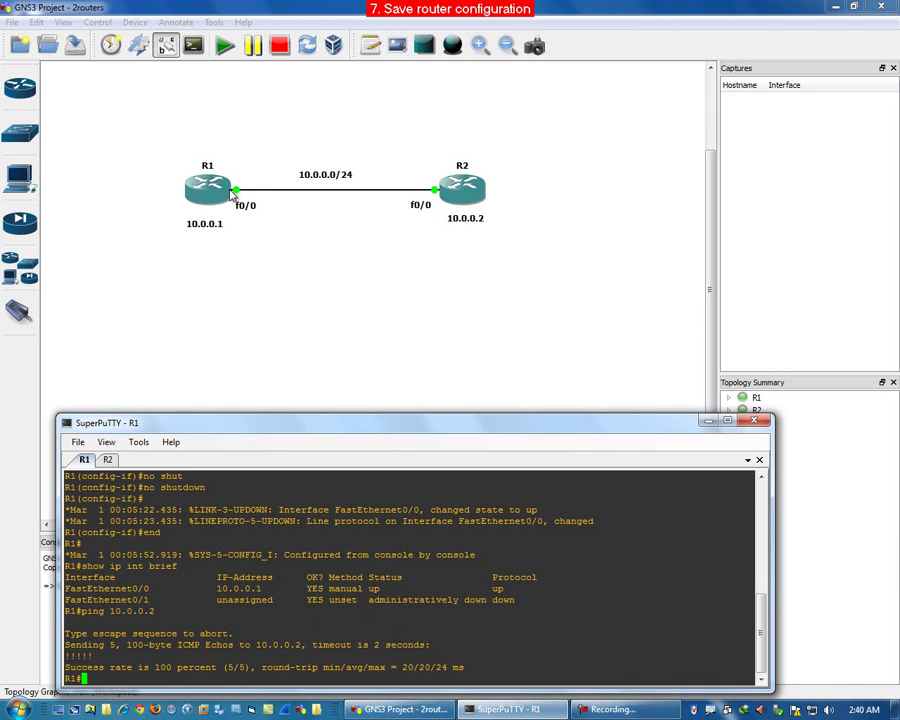
Save the 2routers project in GNS3 so that the configurations of R1 and R2 are exported.
click(77, 47)
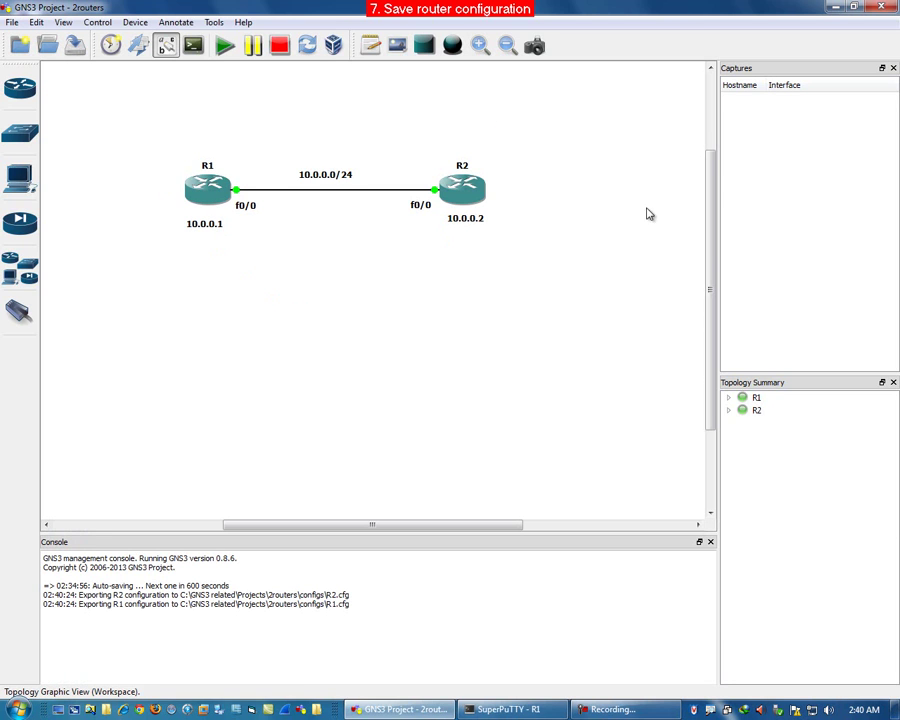
Return to R1's SuperPuTTY console, run show startup-config and examine the whole startup configuration in the enlarged terminal window.
click(508, 709)
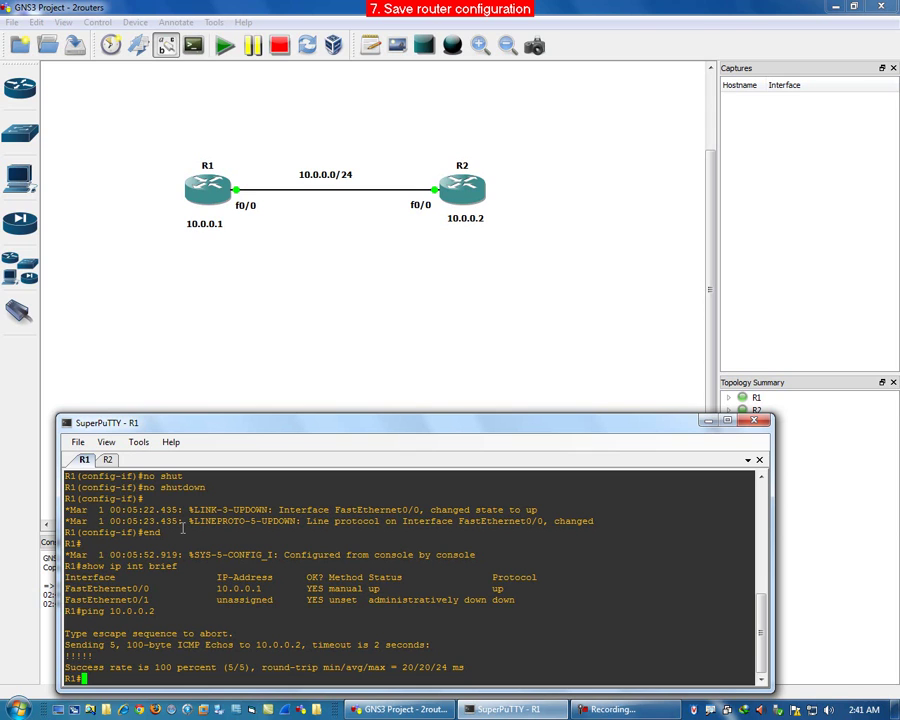
text(show star)
key(Tab)
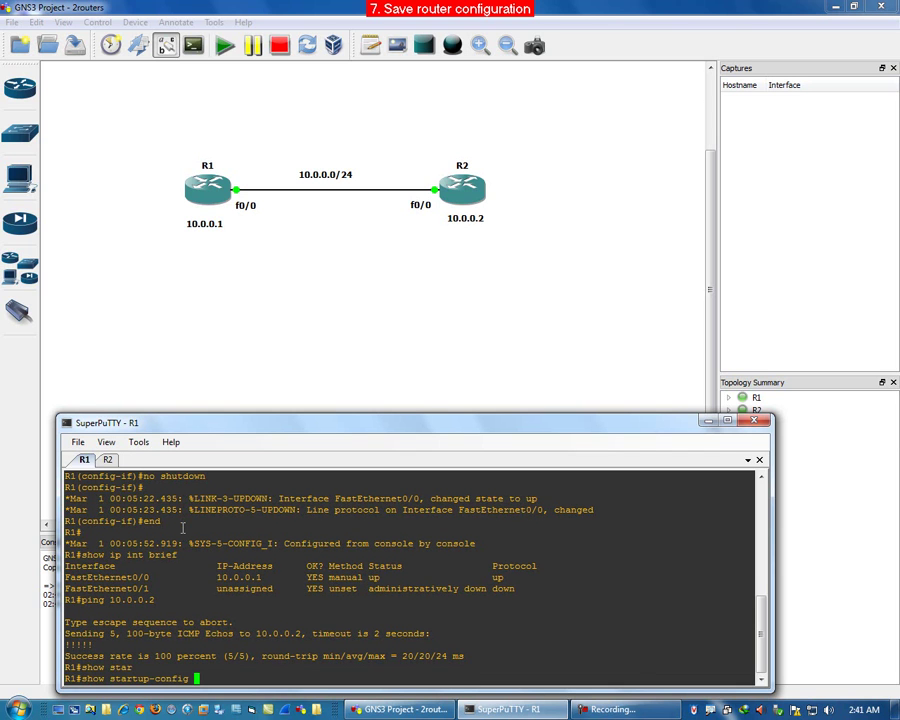
key(Return)
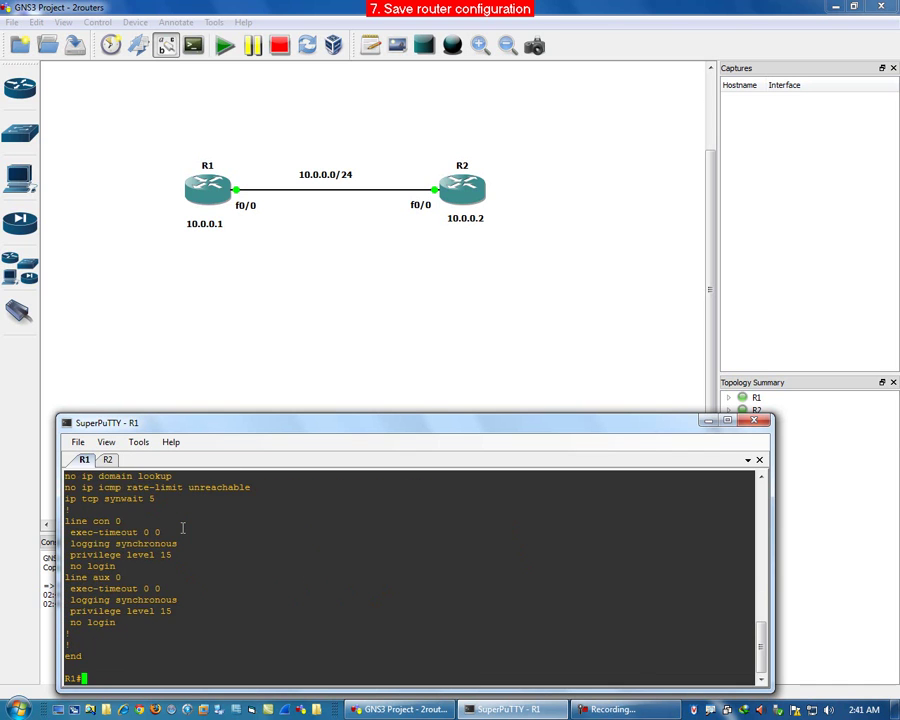
drag(299, 414, 333, 248)
drag(762, 592, 748, 552)
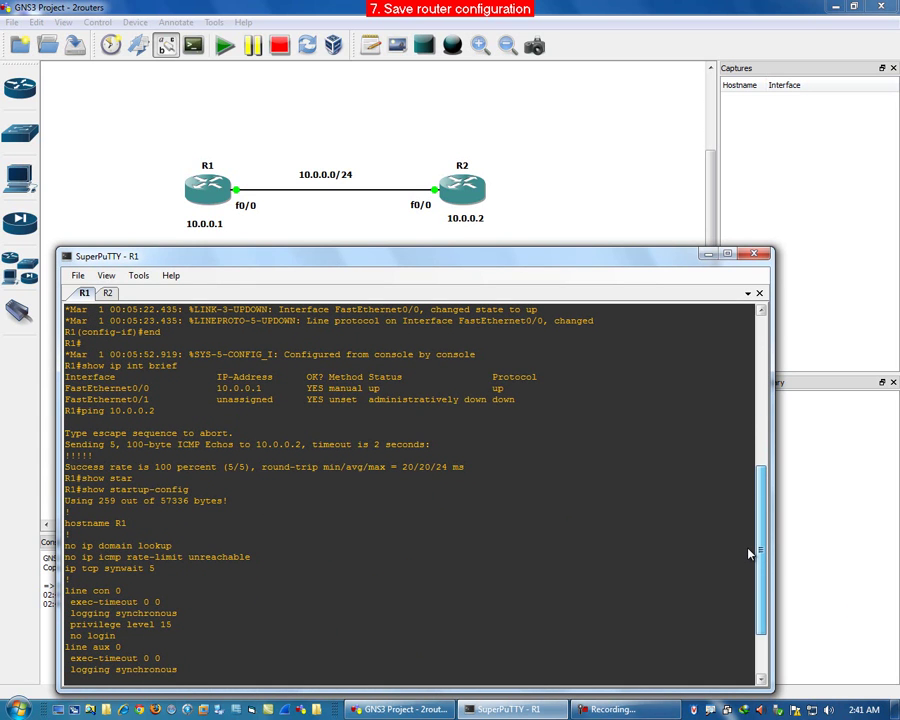
drag(749, 554, 751, 560)
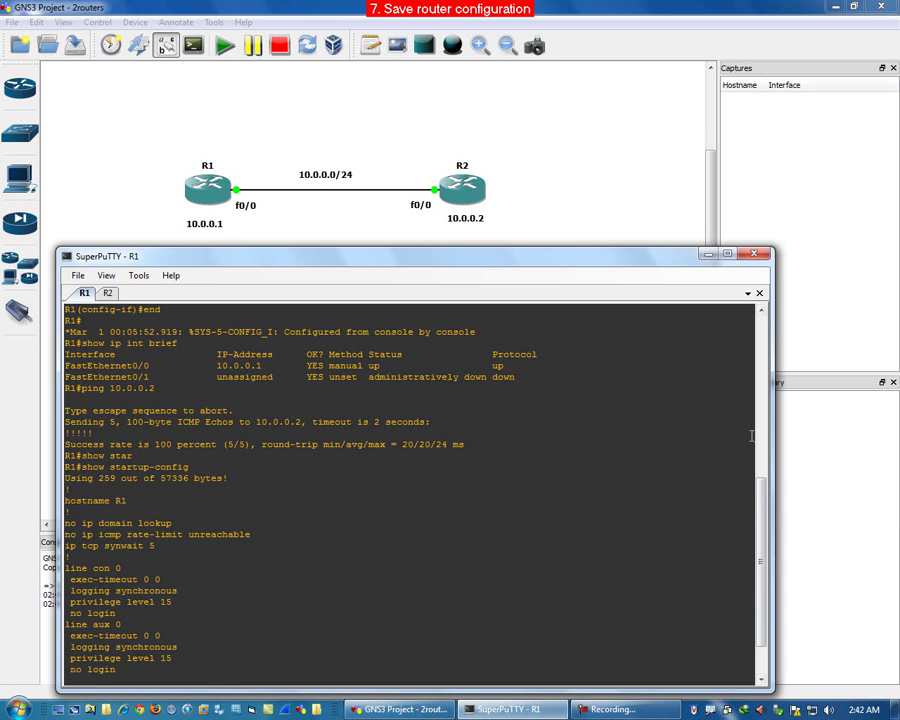
drag(768, 485, 760, 531)
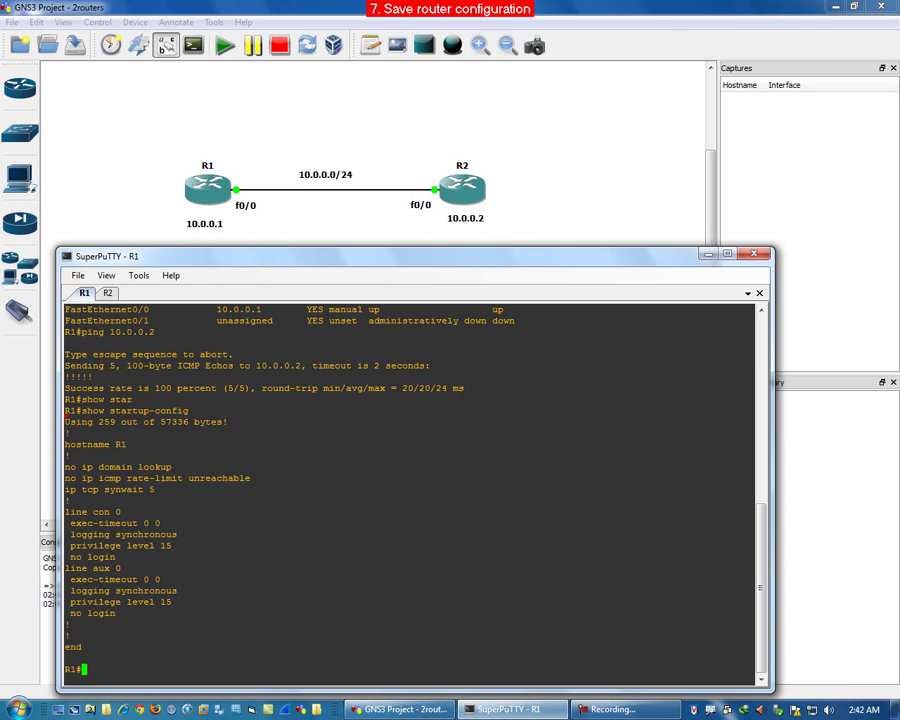
mouse_move(66, 413)
mouse_down()
mouse_move(245, 622)
mouse_move(262, 660)
mouse_move(270, 655)
mouse_up()
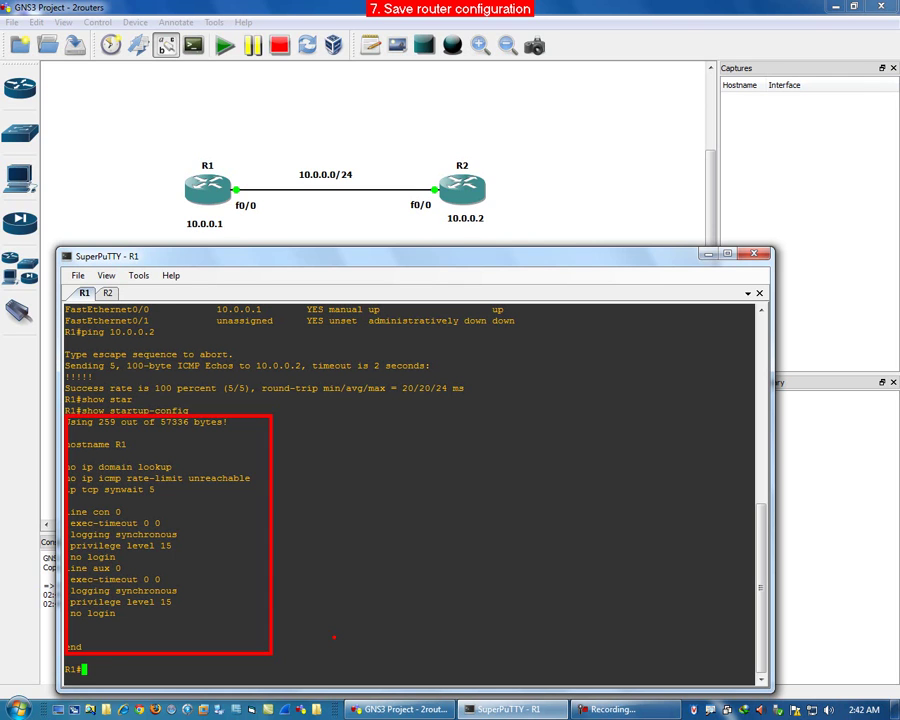
key(Escape)
Run show running-config on R1 and page through the output to examine the FastEthernet interface settings.
text(show run)
key(Tab)
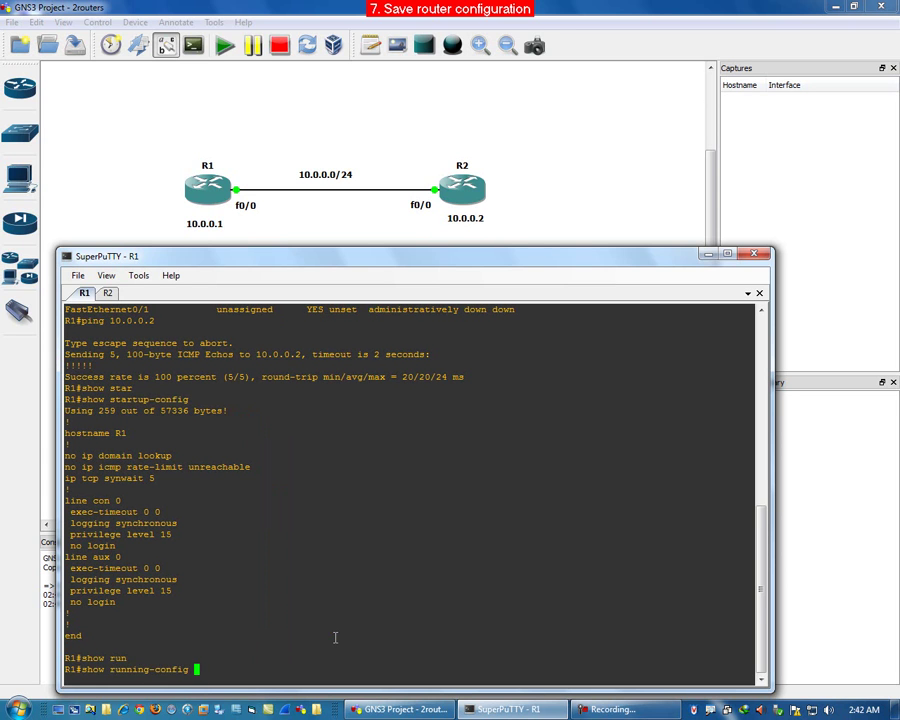
key(Return)
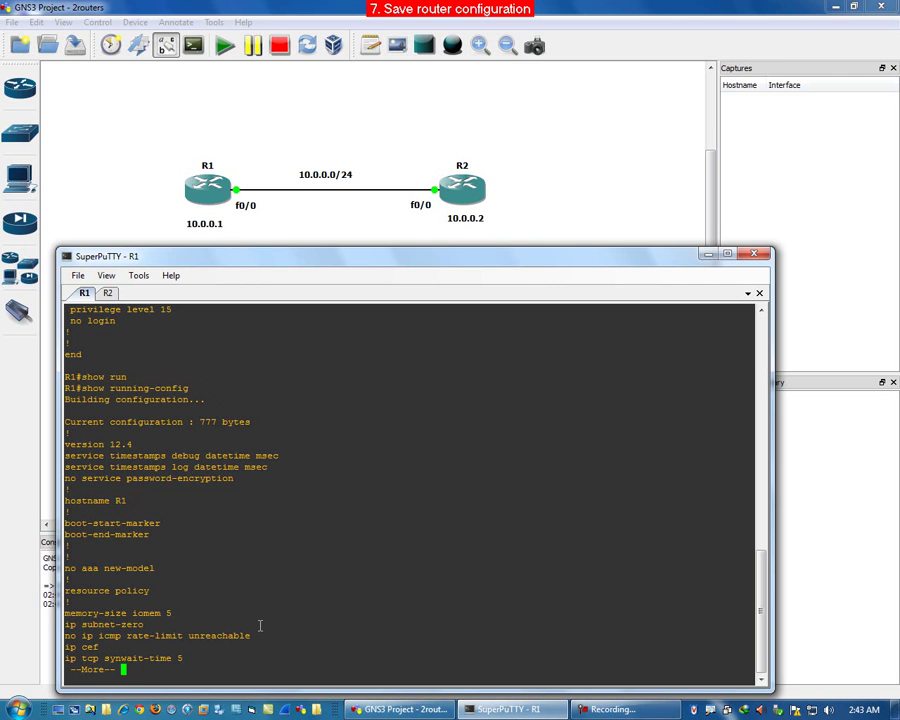
key(space)
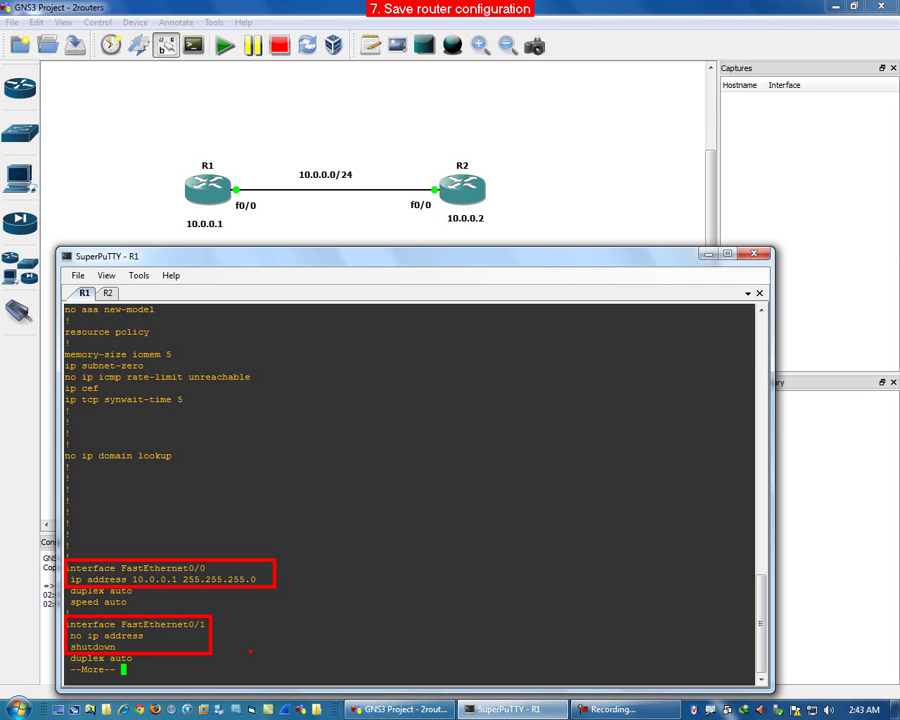
key(space)
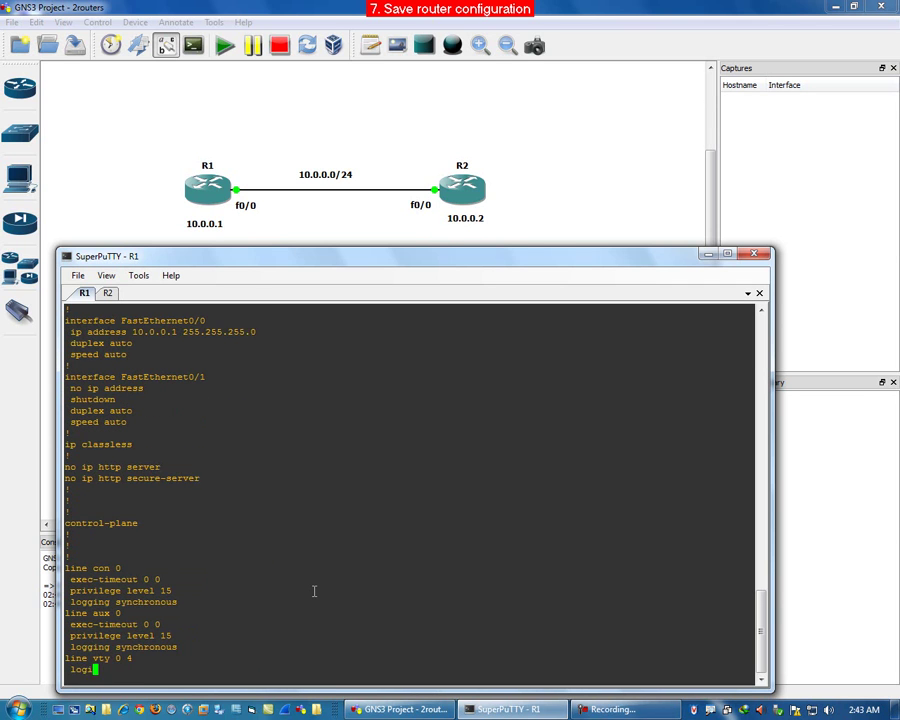
Finish paging through R1's running configuration, and save it with copy run start, accepting the startup-config destination filename.
key(space)
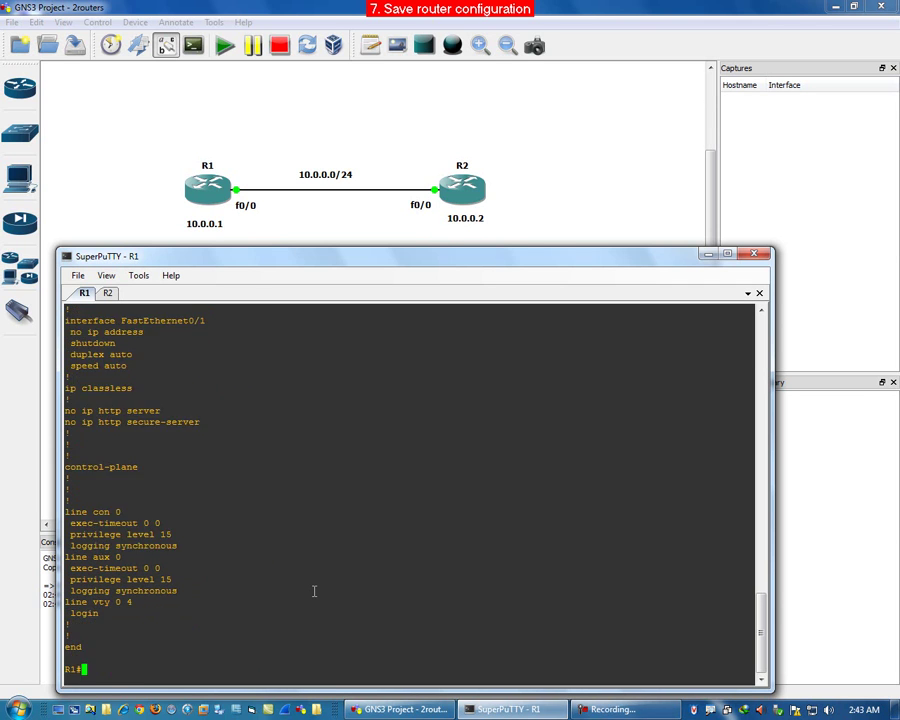
text(copy run start)
key(Return)
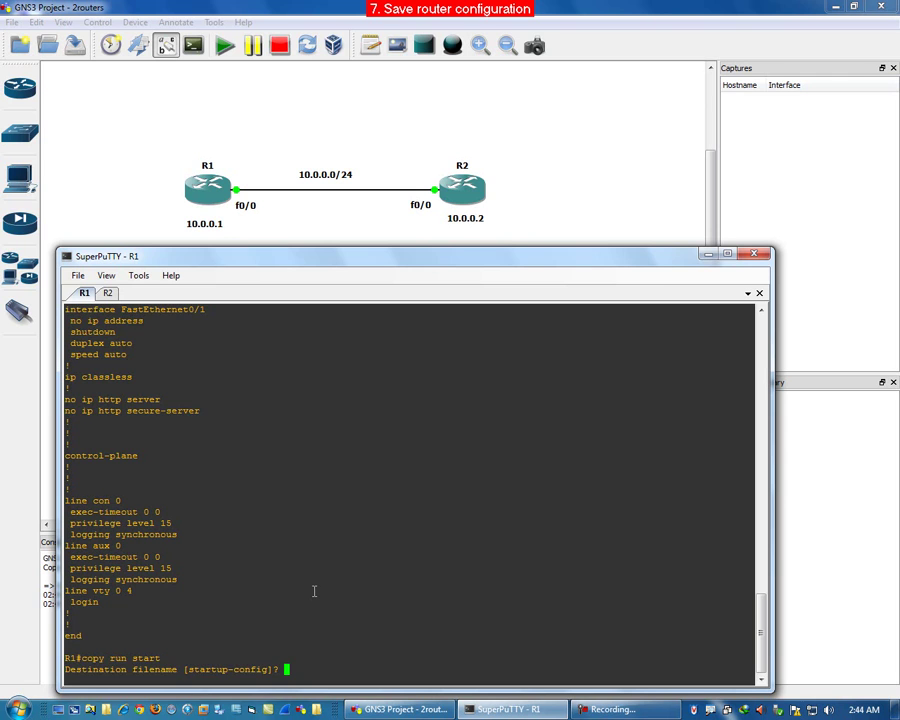
key(Return)
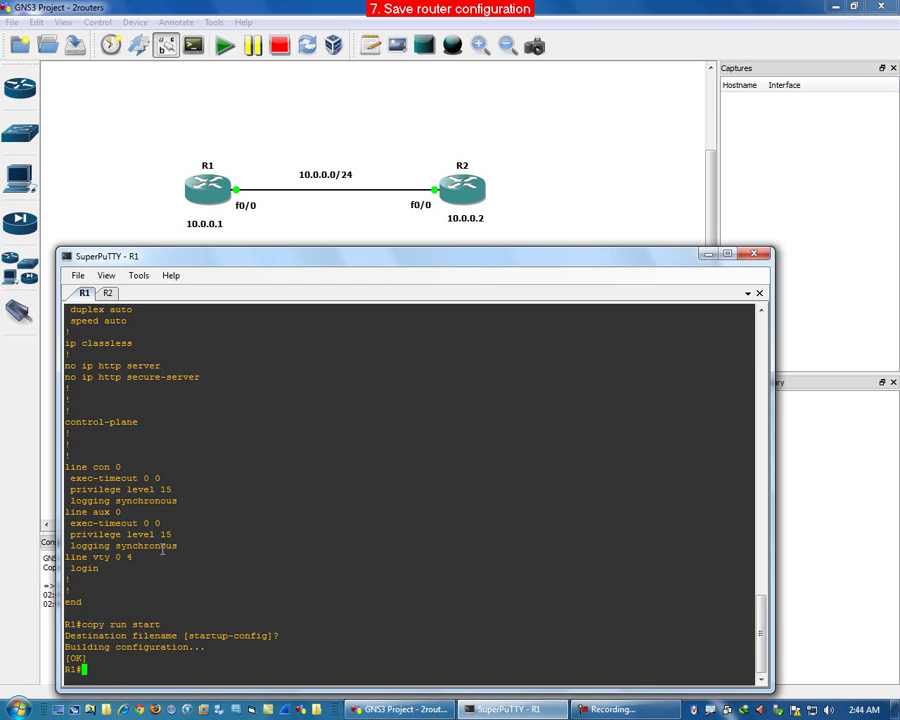
Switch to R2's console and save its running configuration with copy run start, accepting the startup-config destination filename.
click(108, 293)
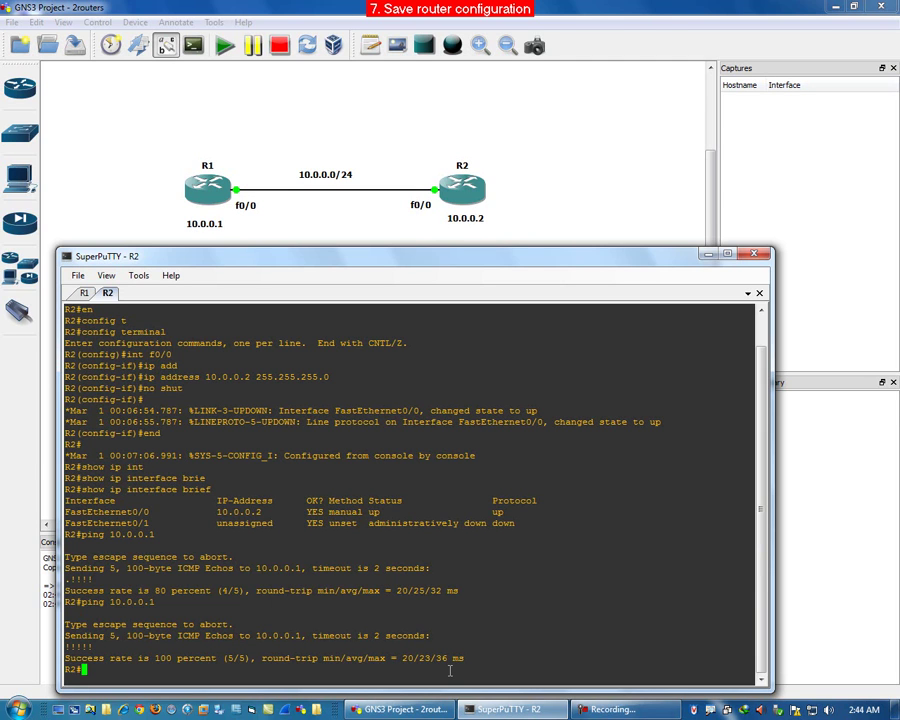
text(copy)
text(run start)
key(Return)
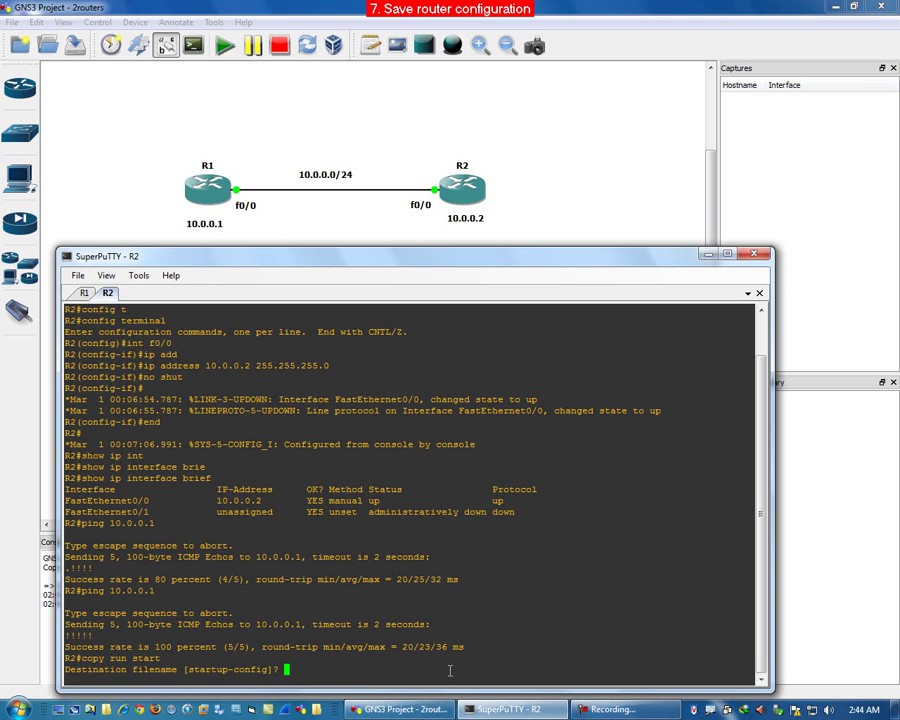
key(Return)
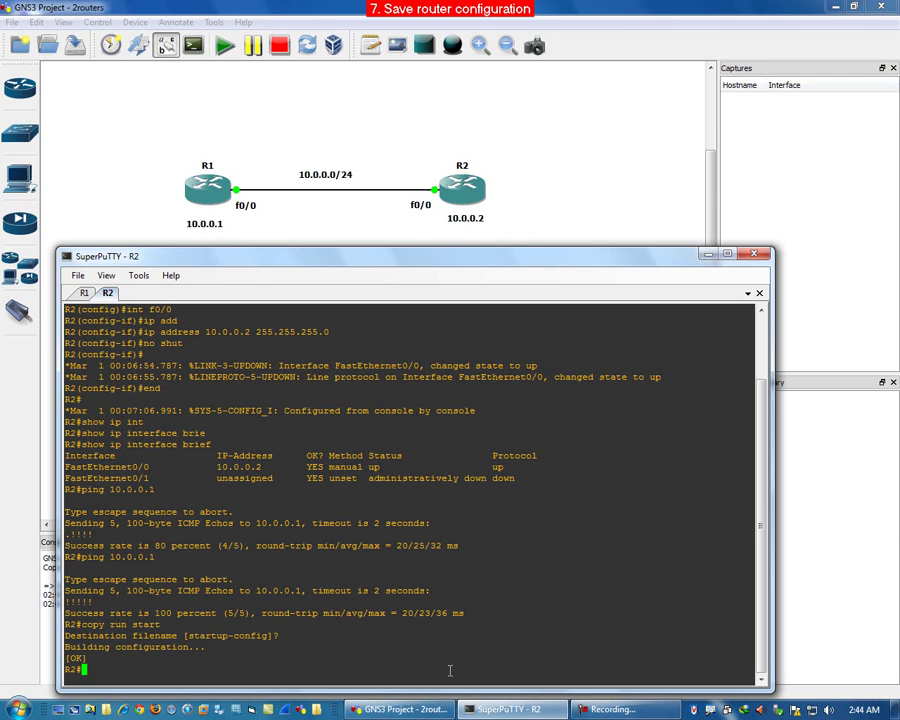
Return to R1's console, run show start and page on to examine the saved FastEthernet0/0 and FastEthernet0/1 settings.
click(84, 293)
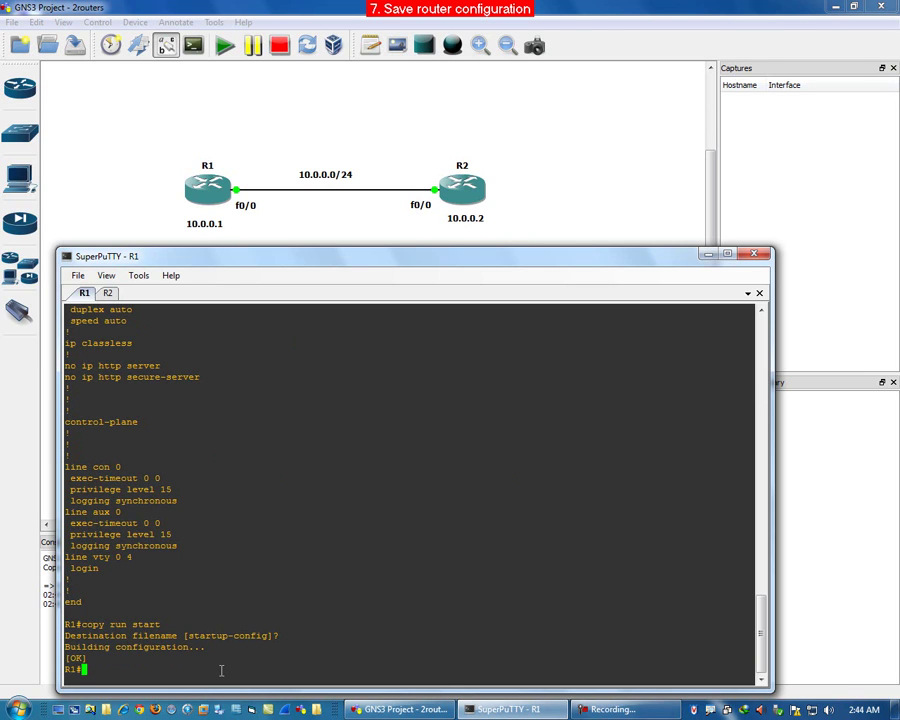
text(show start)
key(Return)
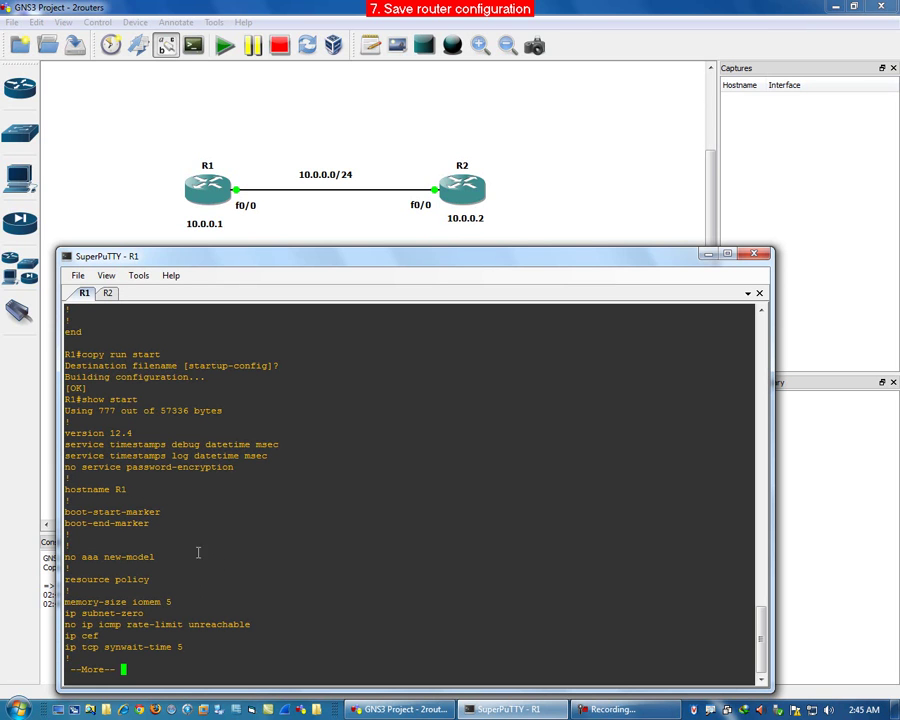
key(space)
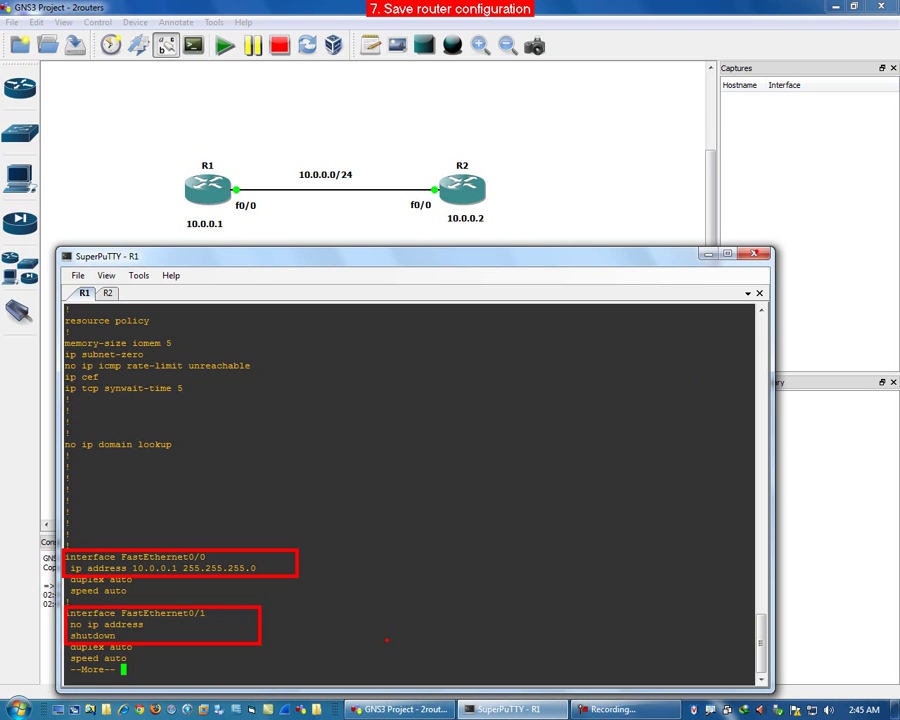
Close the SuperPuTTY terminal window and save the 2routers project in GNS3 to export both router configurations again.
click(762, 258)
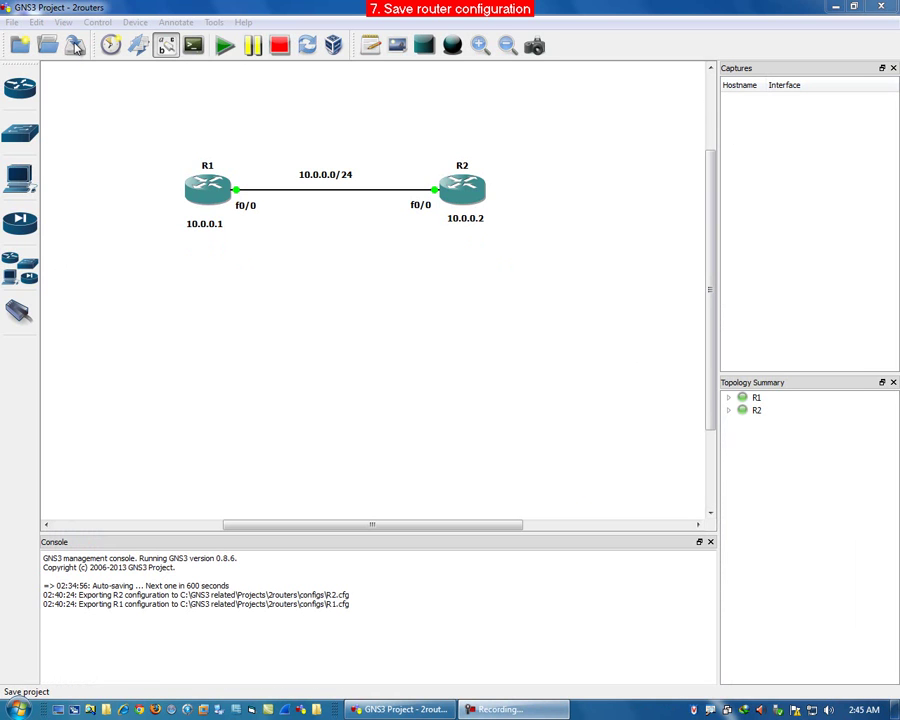
click(75, 49)
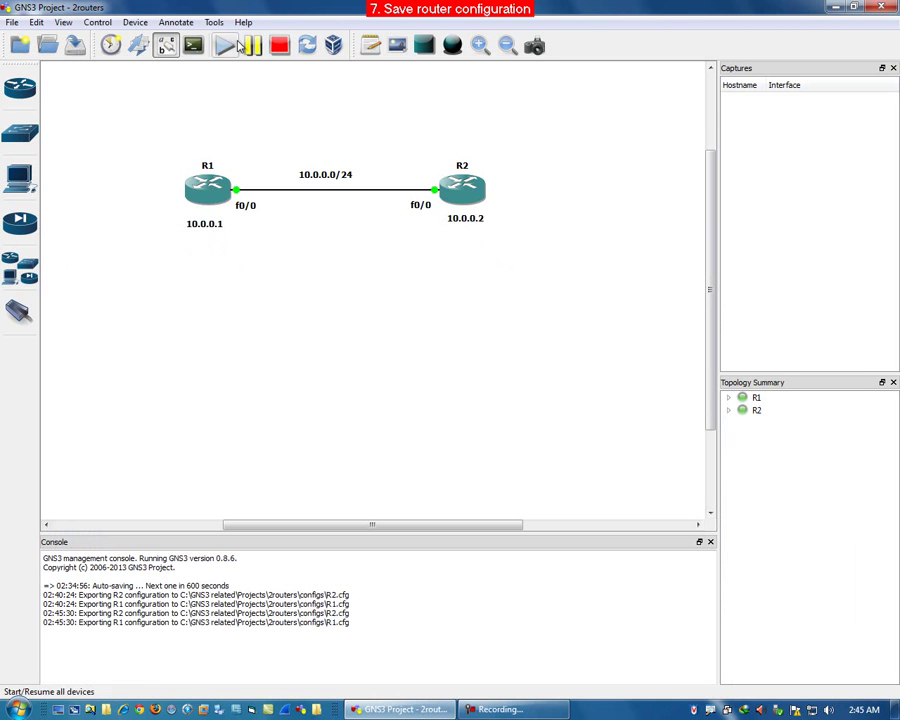
Stop all devices in the topology and exit GNS3.
click(281, 48)
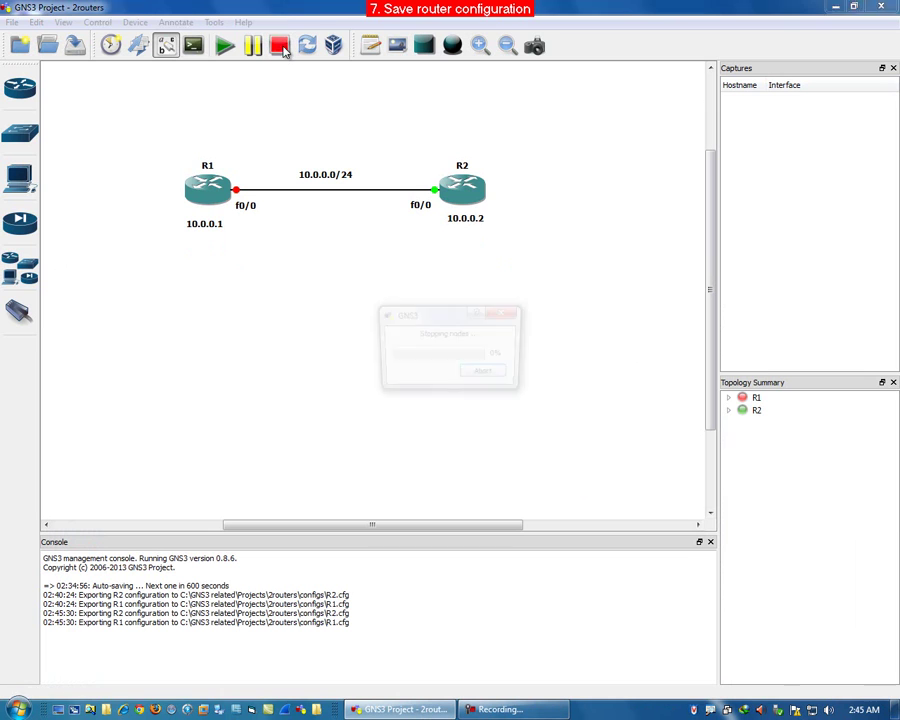
click(884, 8)
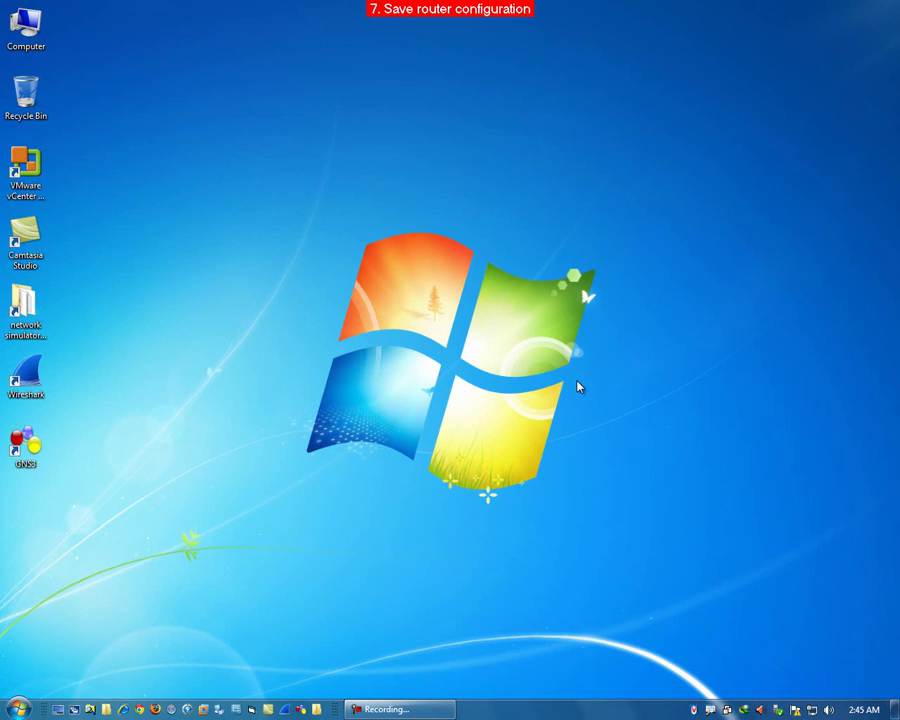